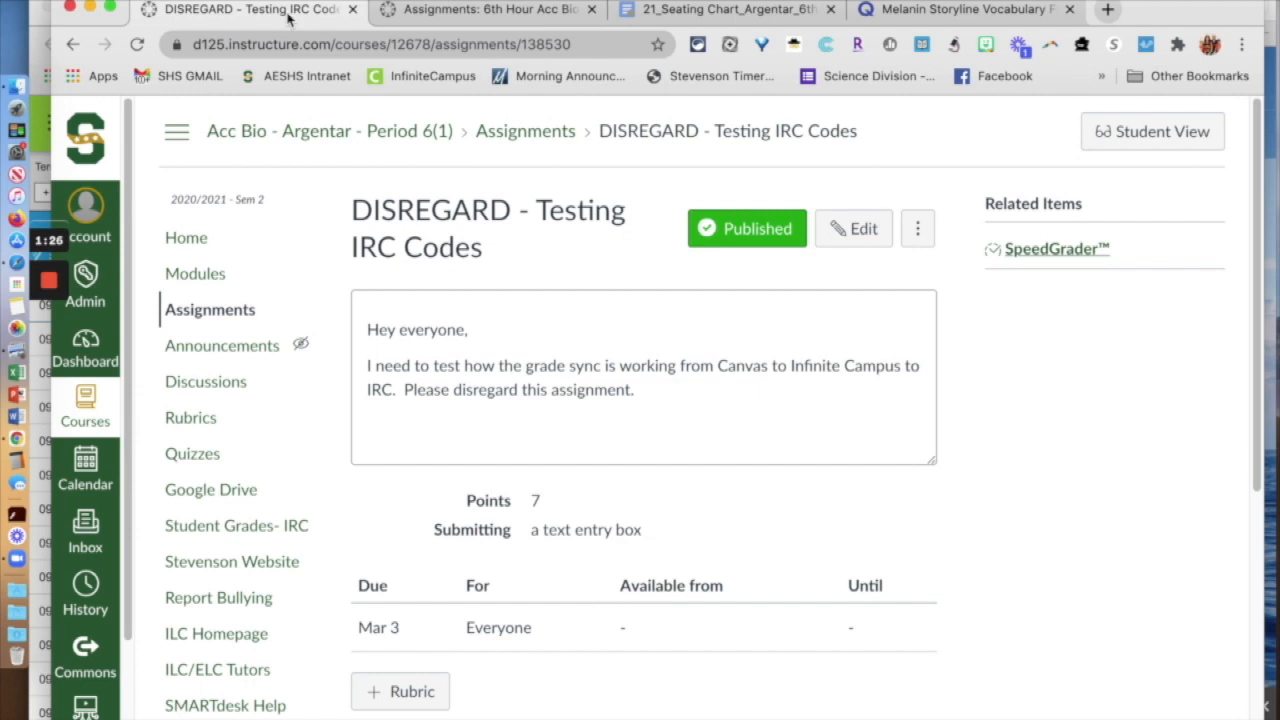
{"action": "key", "text": "super+Tab"}
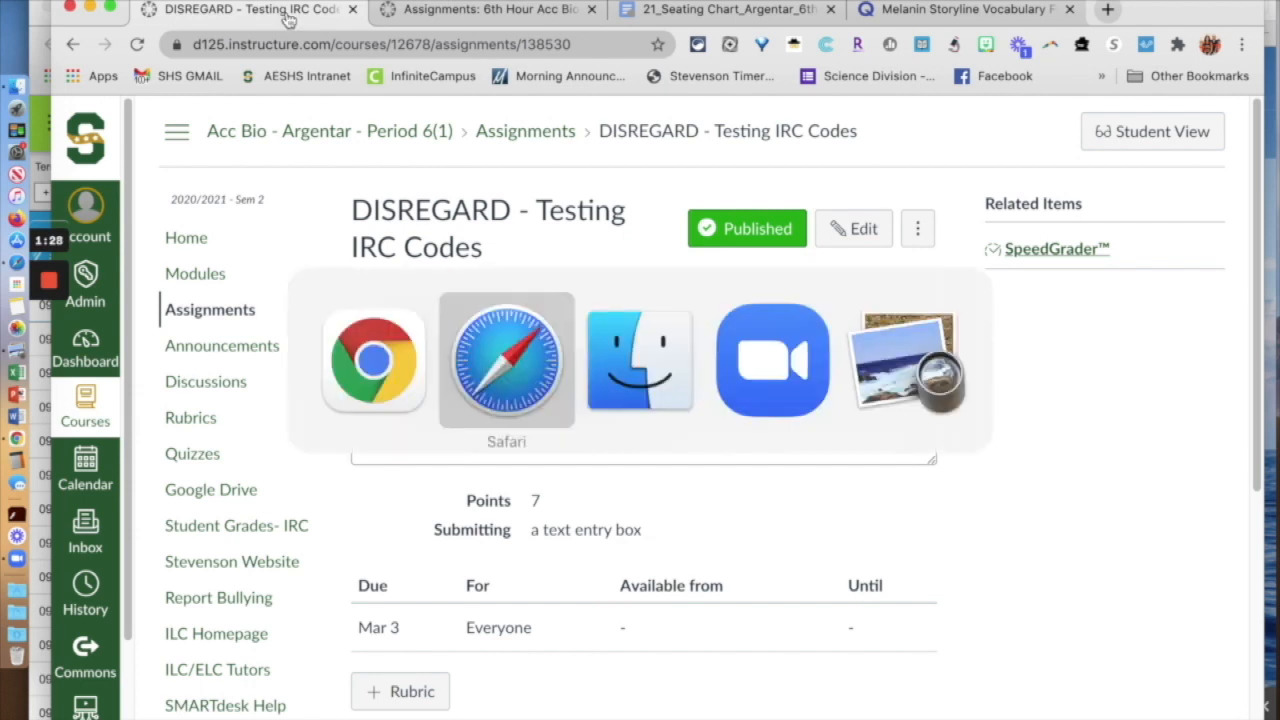
{"action": "key", "text": "super+Tab"}
{"action": "key", "text": "super+Tab"}
{"action": "key", "text": "super+Tab"}
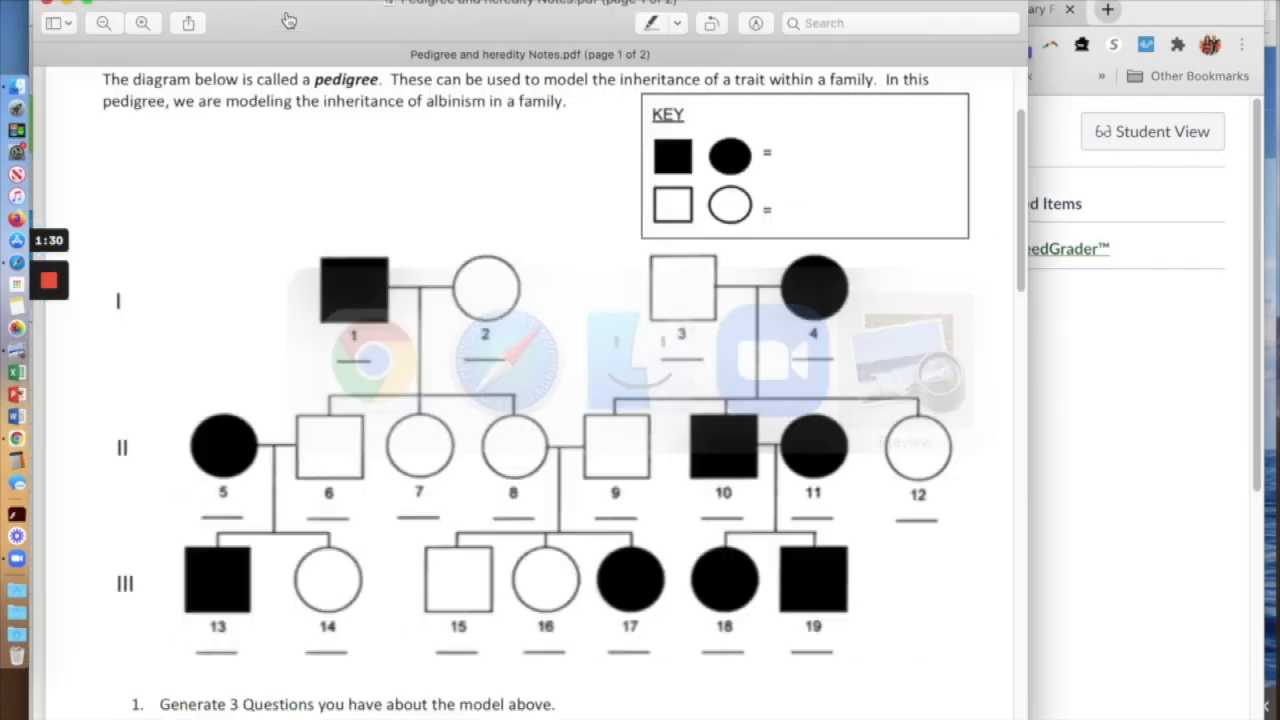
{"action": "key", "text": "super+Tab"}
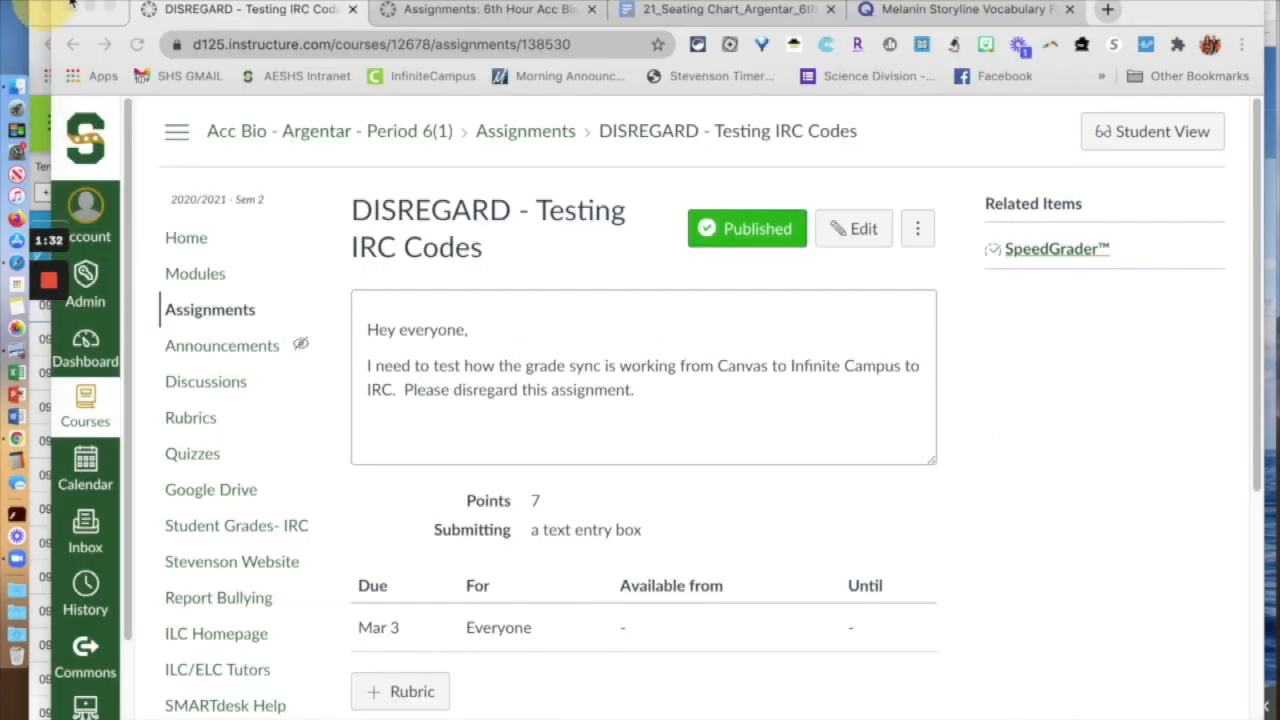
{"action": "left_click", "coordinate": [140, 0]}
{"action": "mouse_move", "coordinate": [163, 40]}
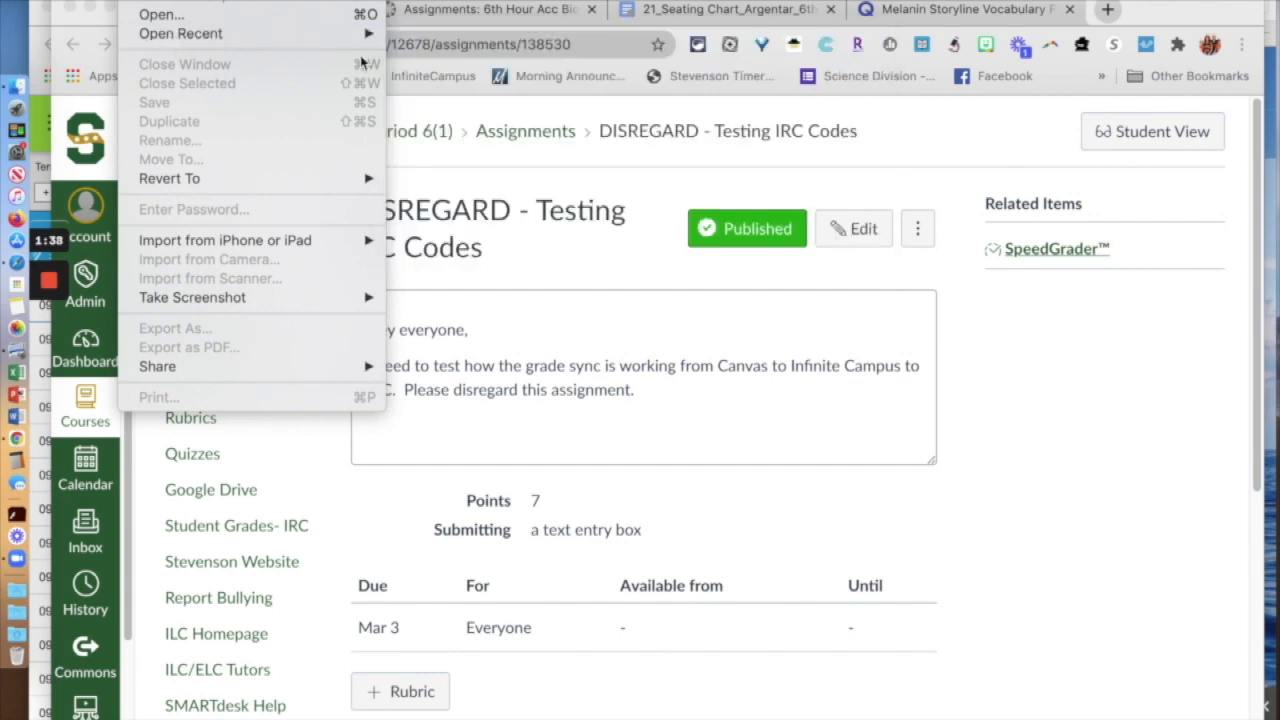
{"action": "left_click", "coordinate": [440, 55]}
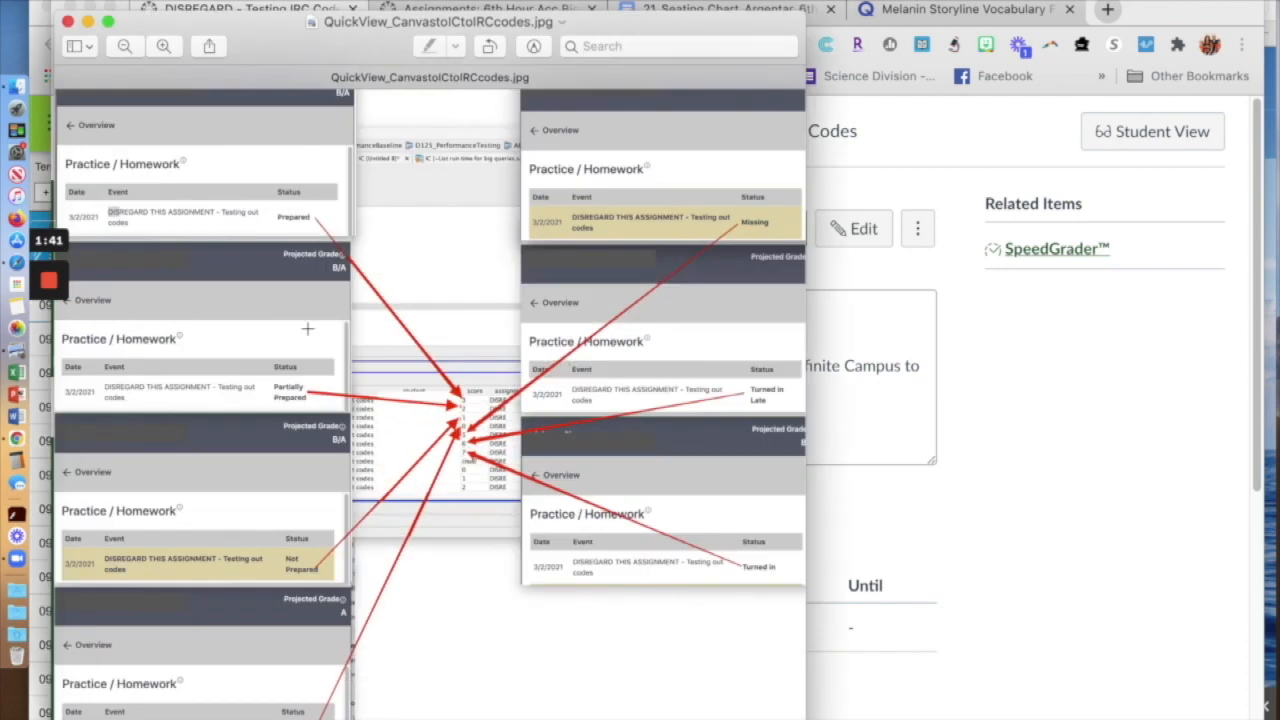
{"action": "left_click", "coordinate": [88, 21]}
Switch to Finder and open CheatSheetHW_IC-IRCCodes.png from the Downloads folder to view the homework code table.
{"action": "key", "text": "super+Tab"}
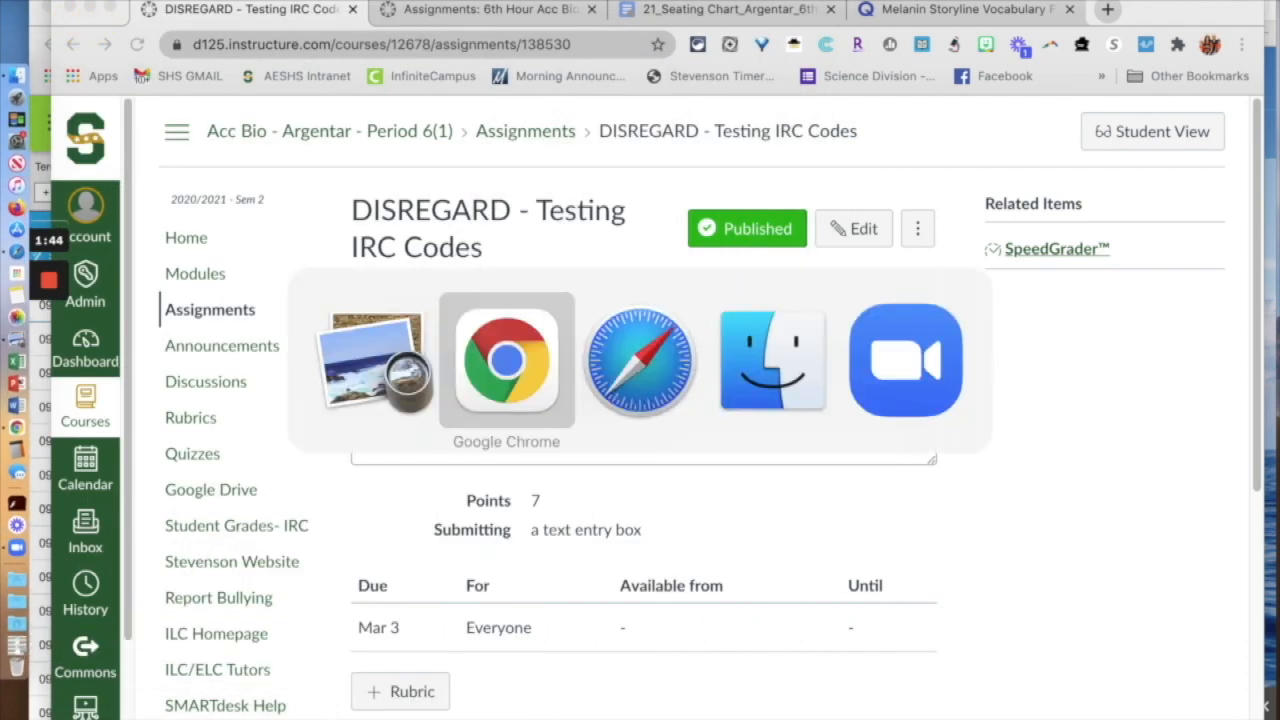
{"action": "key", "text": "super+shift+Tab"}
{"action": "key", "text": "super+Tab"}
{"action": "key", "text": "super+Tab"}
{"action": "key", "text": "super+Tab"}
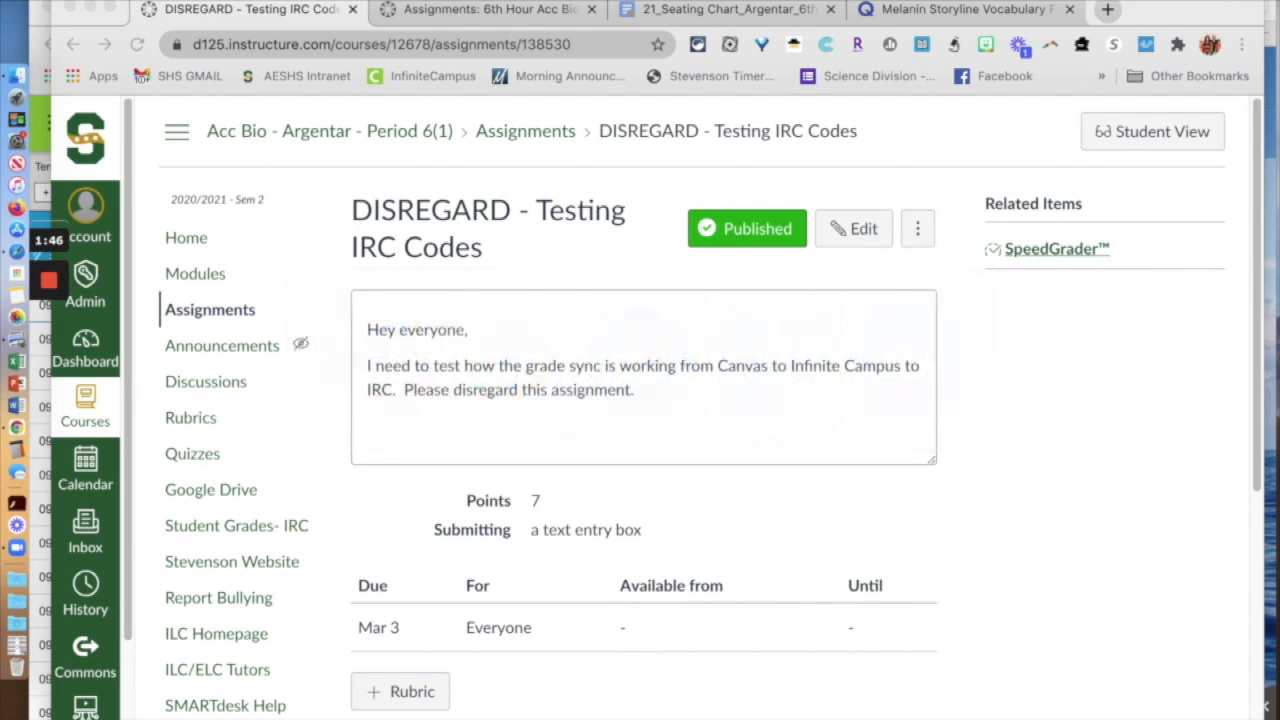
{"action": "left_click", "coordinate": [128, 0]}
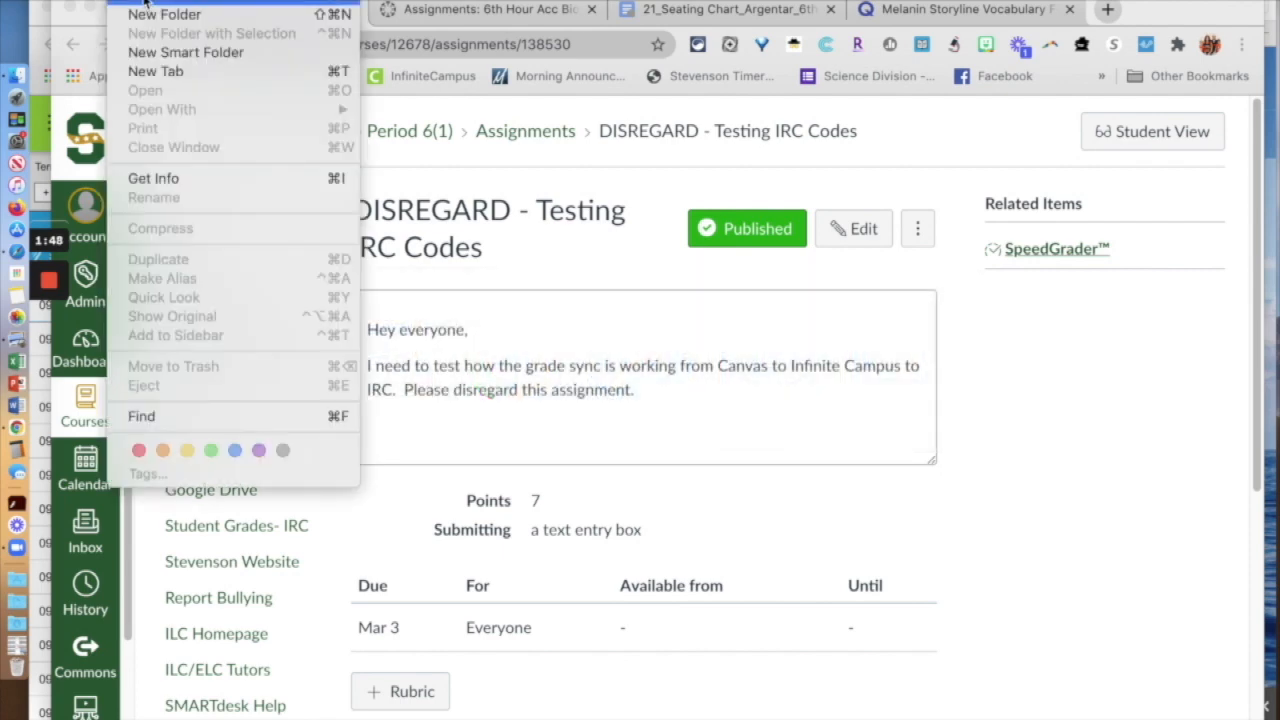
{"action": "left_click", "coordinate": [146, 4]}
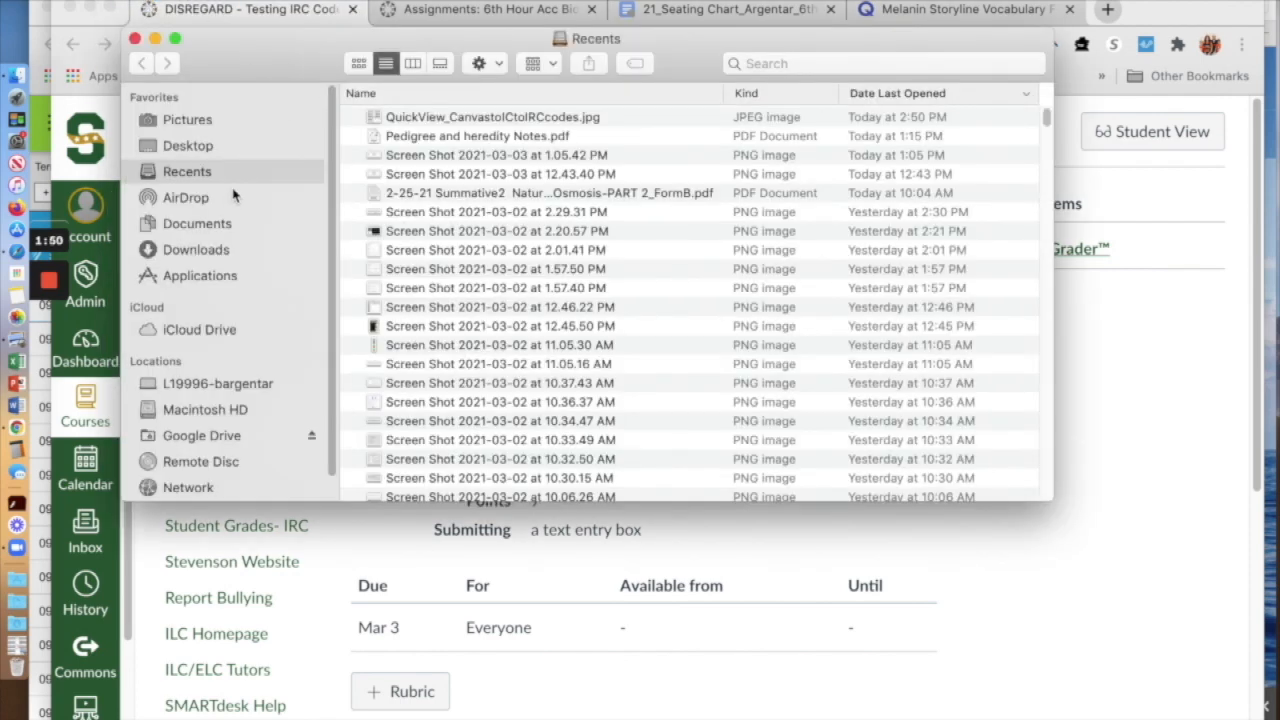
{"action": "left_click", "coordinate": [196, 250]}
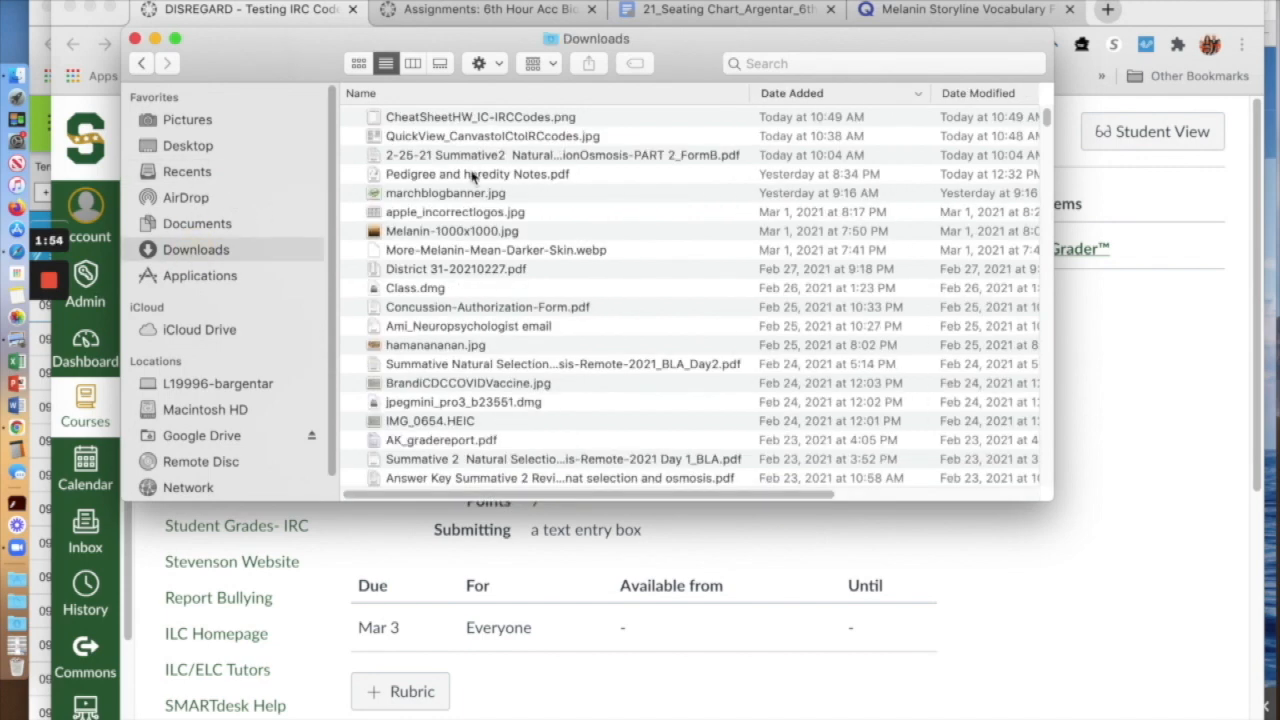
{"action": "left_click", "coordinate": [477, 122]}
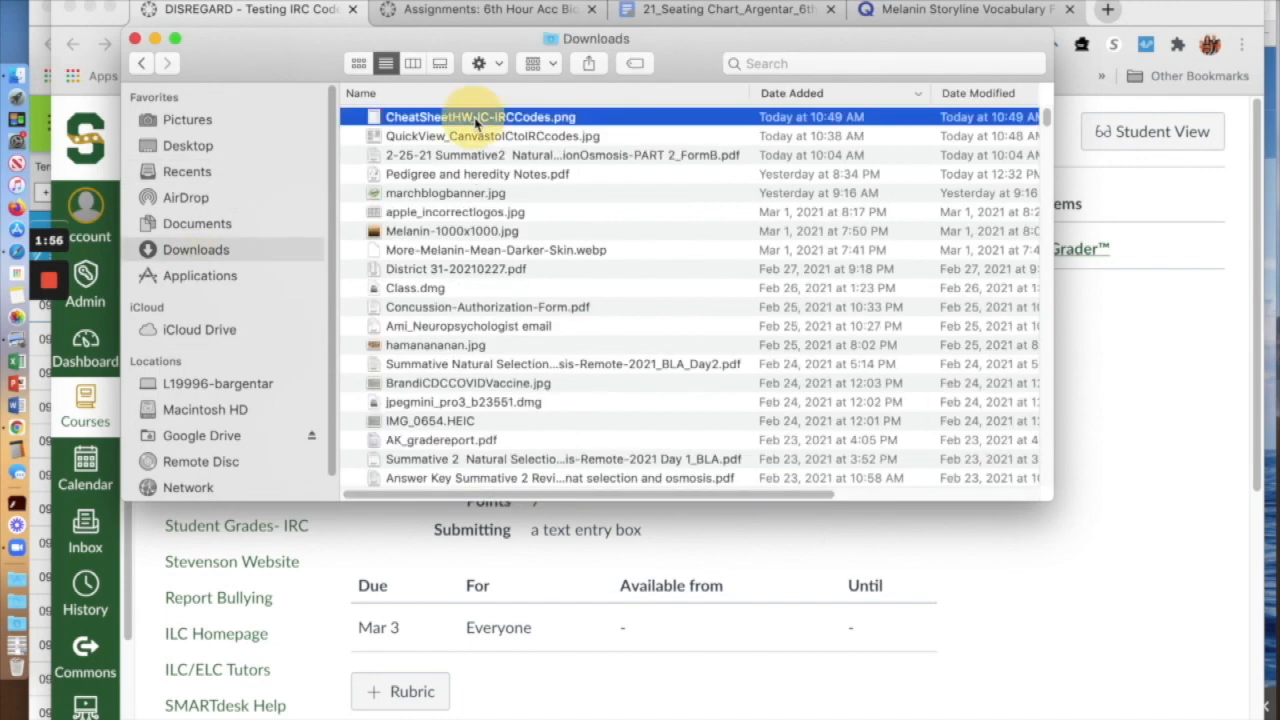
{"action": "double_click", "coordinate": [477, 119]}
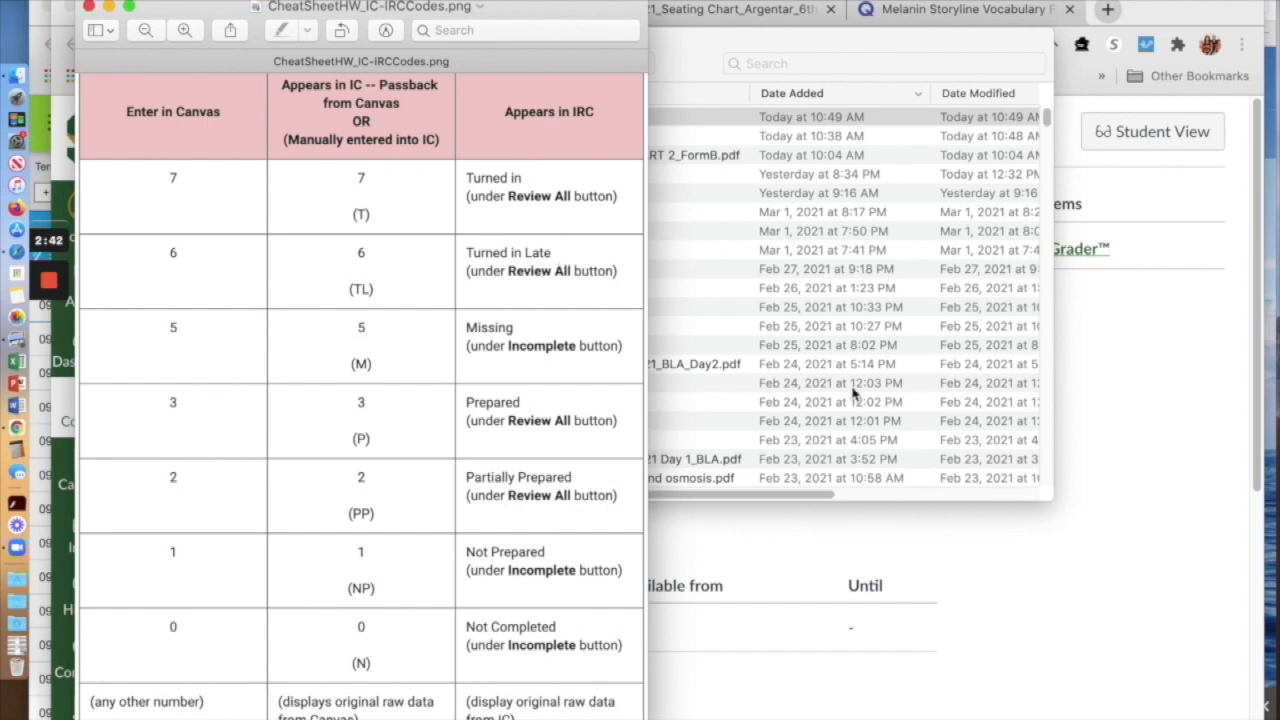
Return to Chrome and open the DISREGARD - Testing IRC Codes assignment in SpeedGrader.
{"action": "left_click", "coordinate": [993, 557]}
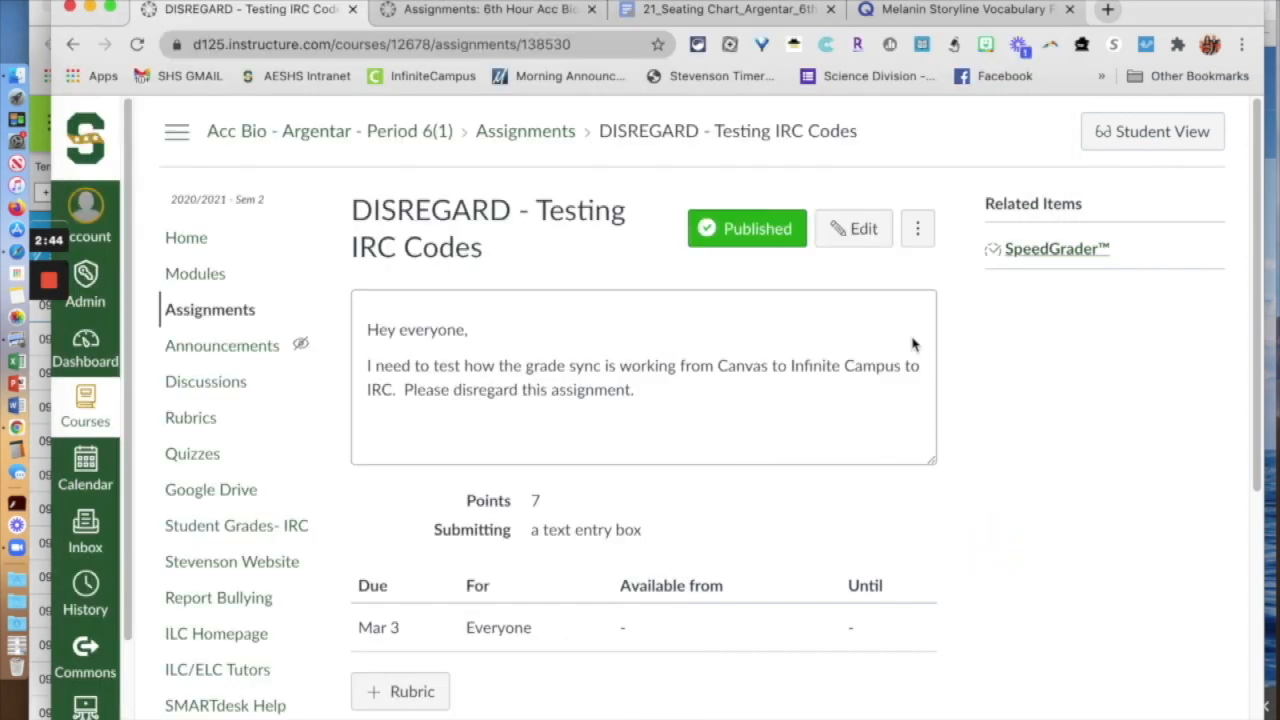
{"action": "scroll", "coordinate": [712, 505], "scroll_direction": "down", "scroll_amount": 2}
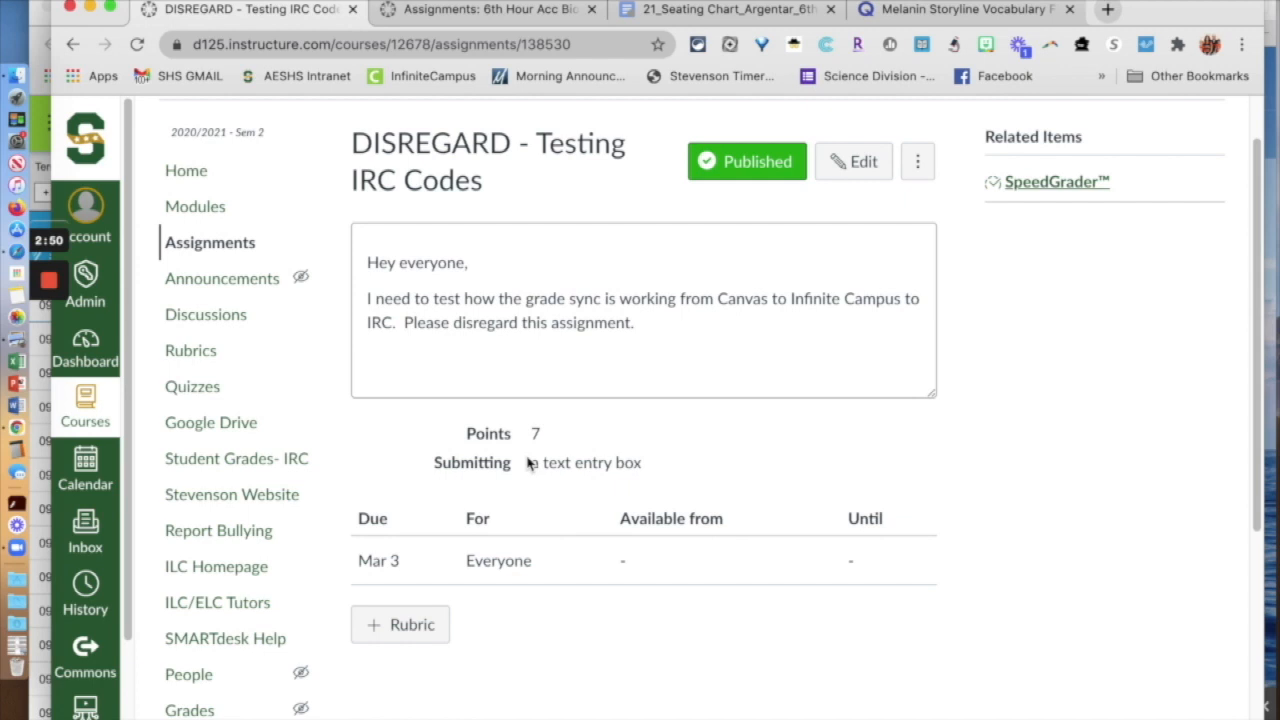
{"action": "left_click", "coordinate": [1038, 186]}
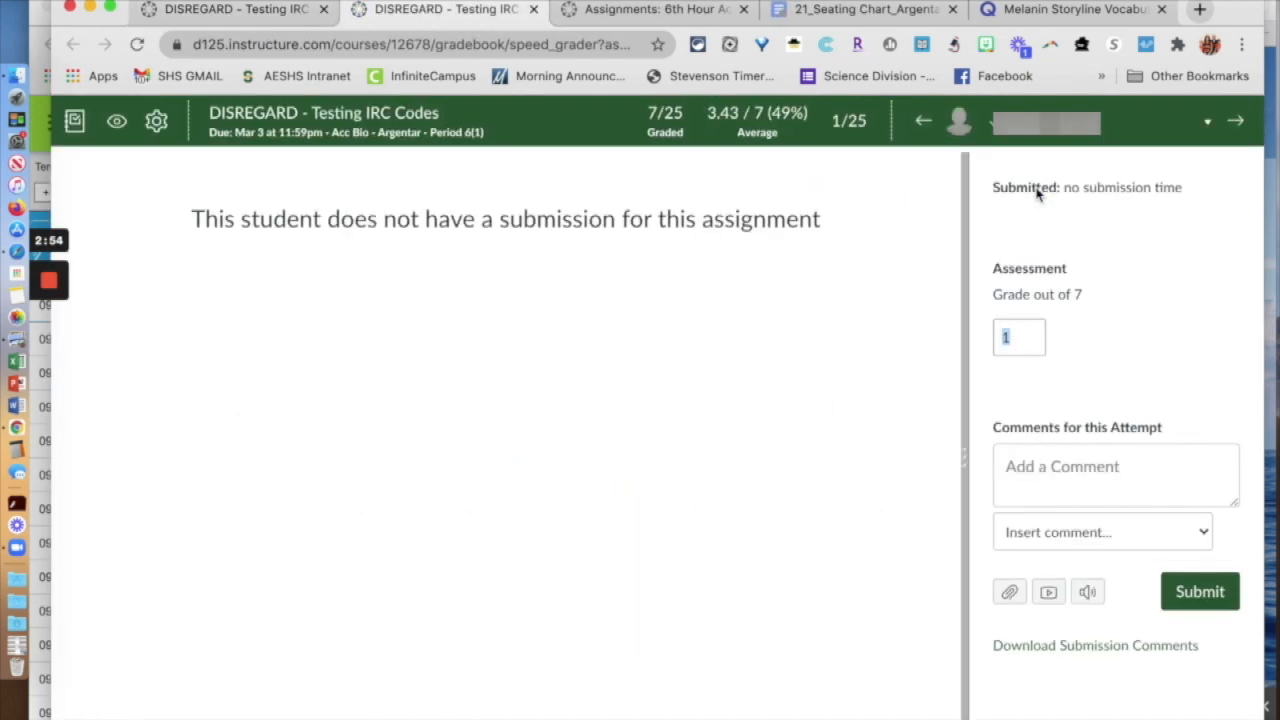
Review the grades entered for the first seven students of the assignment, one student after another.
{"action": "left_click", "coordinate": [1030, 328]}
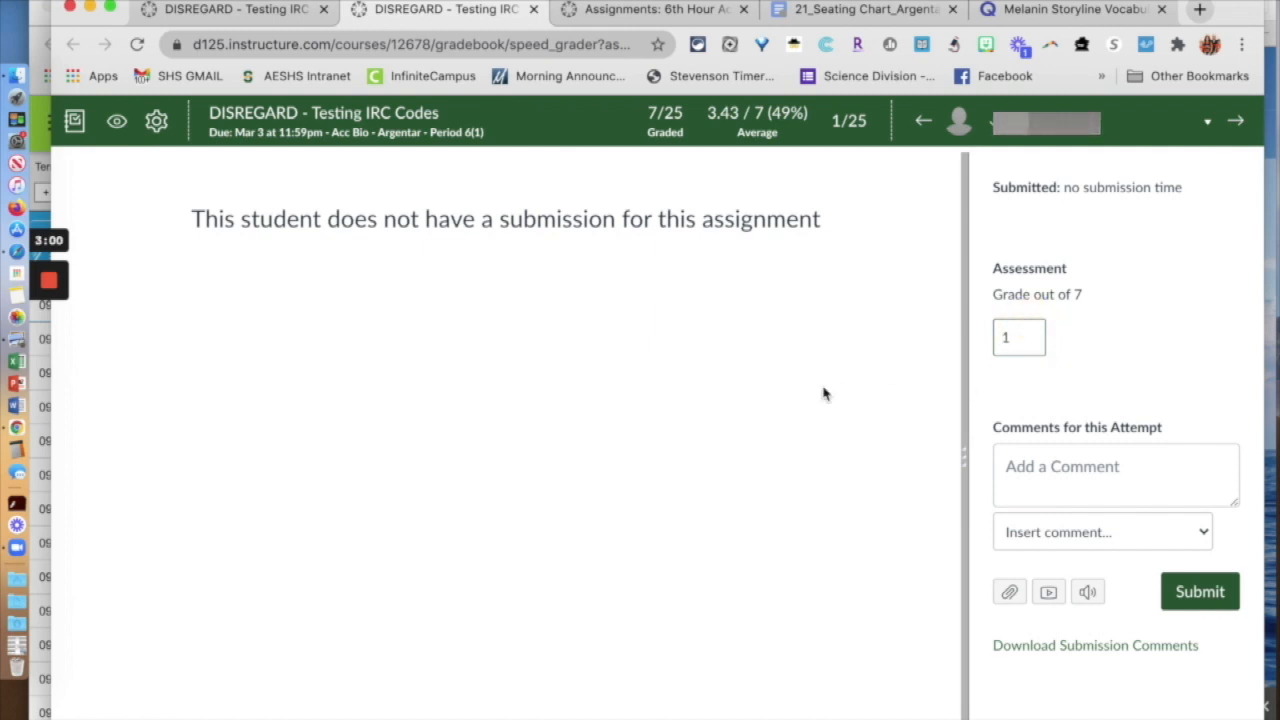
{"action": "left_click", "coordinate": [1014, 338]}
{"action": "key", "text": "Return"}
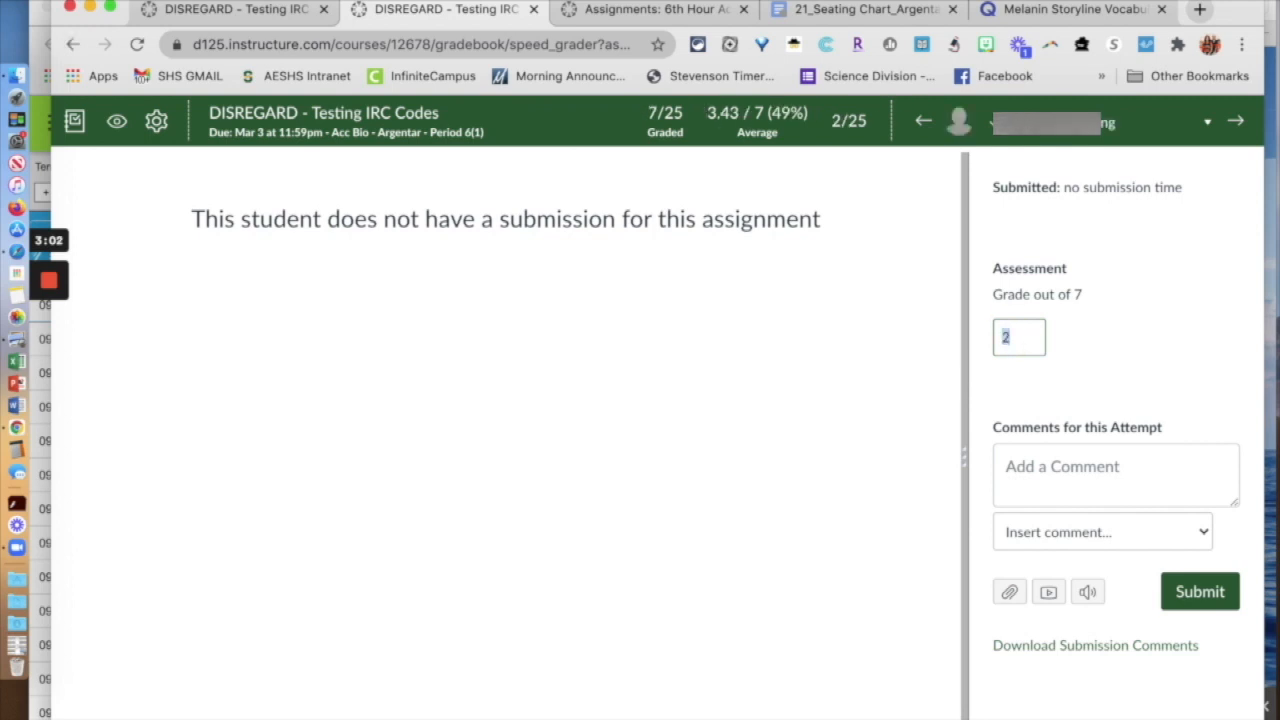
{"action": "key", "text": "Return"}
{"action": "key", "text": "Return"}
{"action": "key", "text": "Return"}
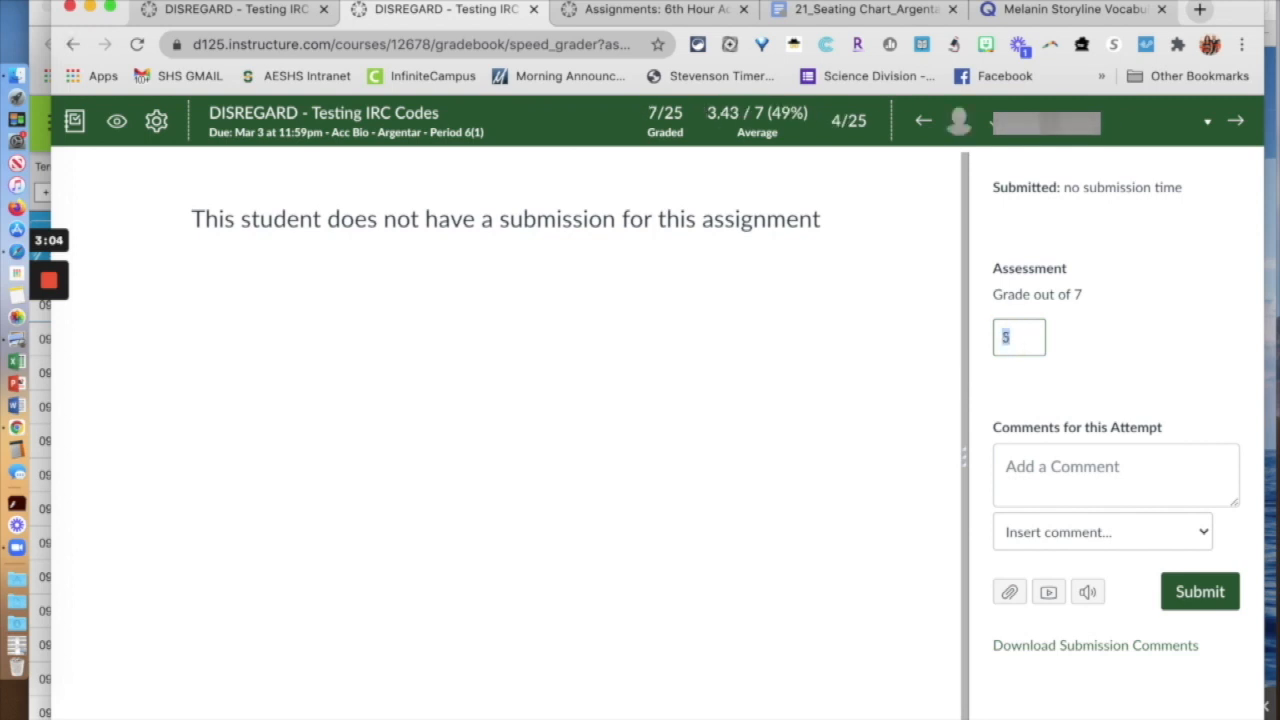
{"action": "key", "text": "Return"}
{"action": "key", "text": "Return"}
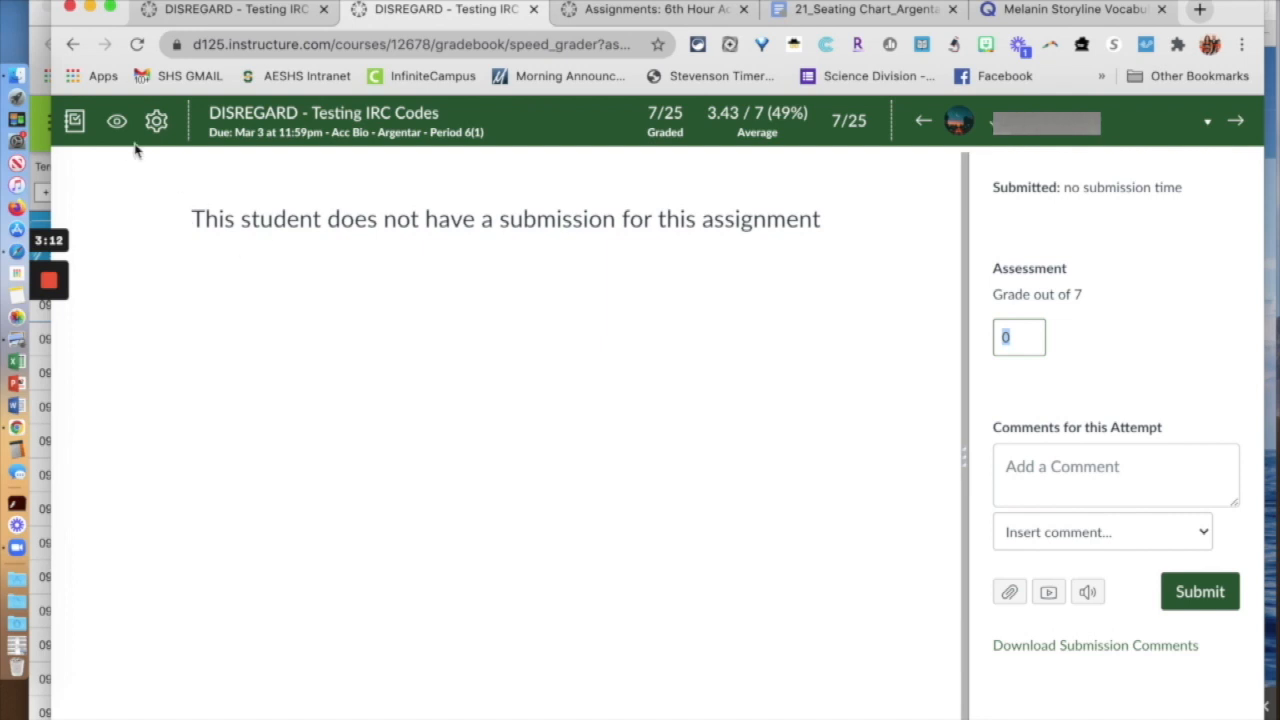
Go from SpeedGrader to the course gradebook and sync its grades to SIS.
{"action": "left_click", "coordinate": [76, 121]}
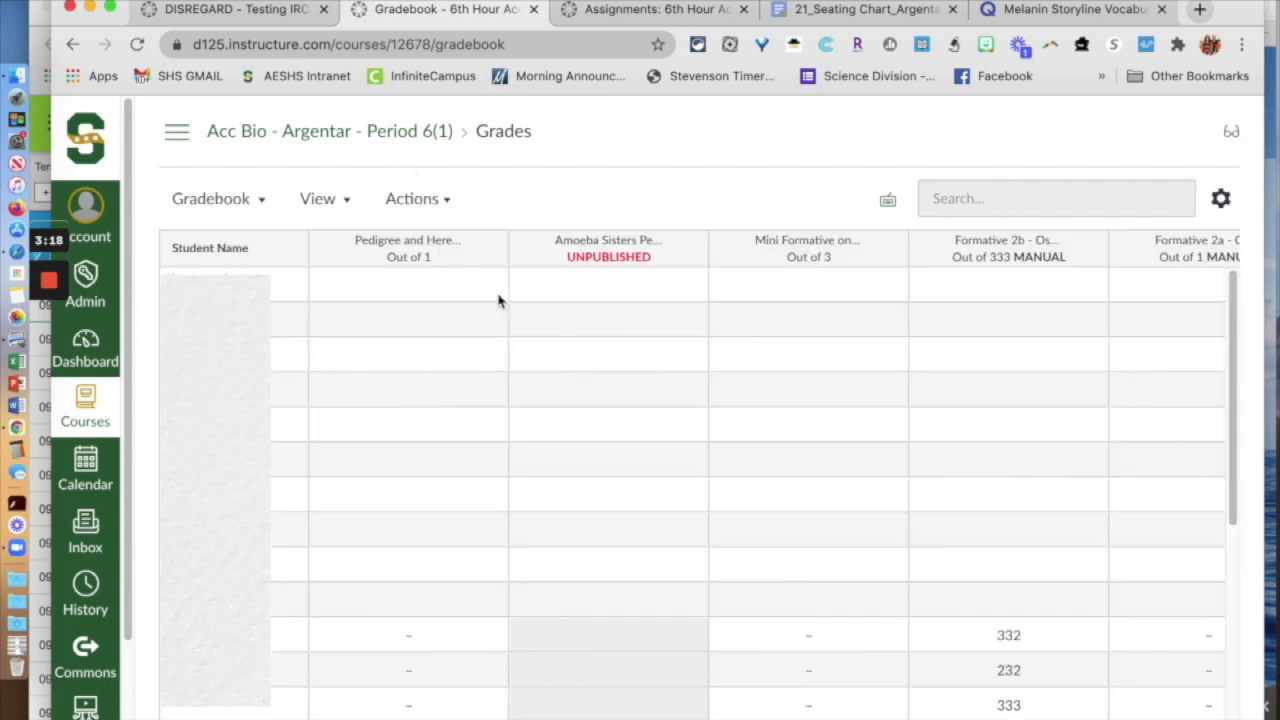
{"action": "left_click", "coordinate": [445, 202]}
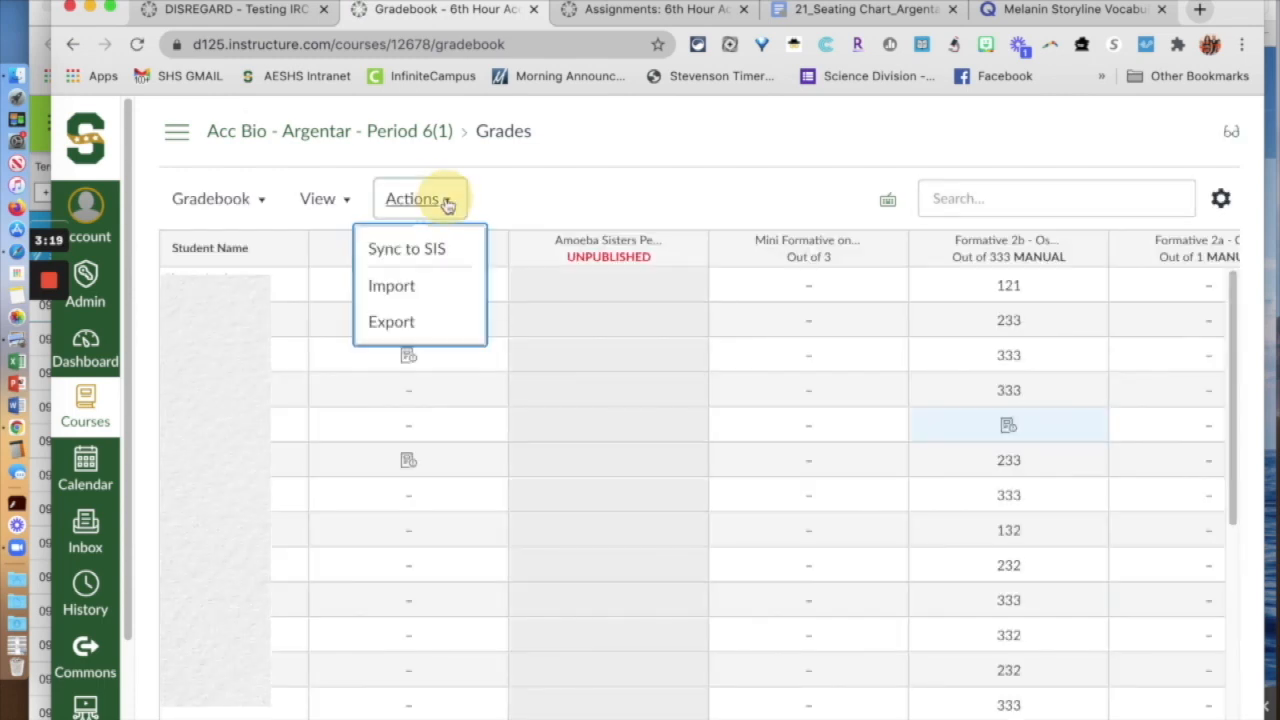
{"action": "left_click", "coordinate": [462, 262]}
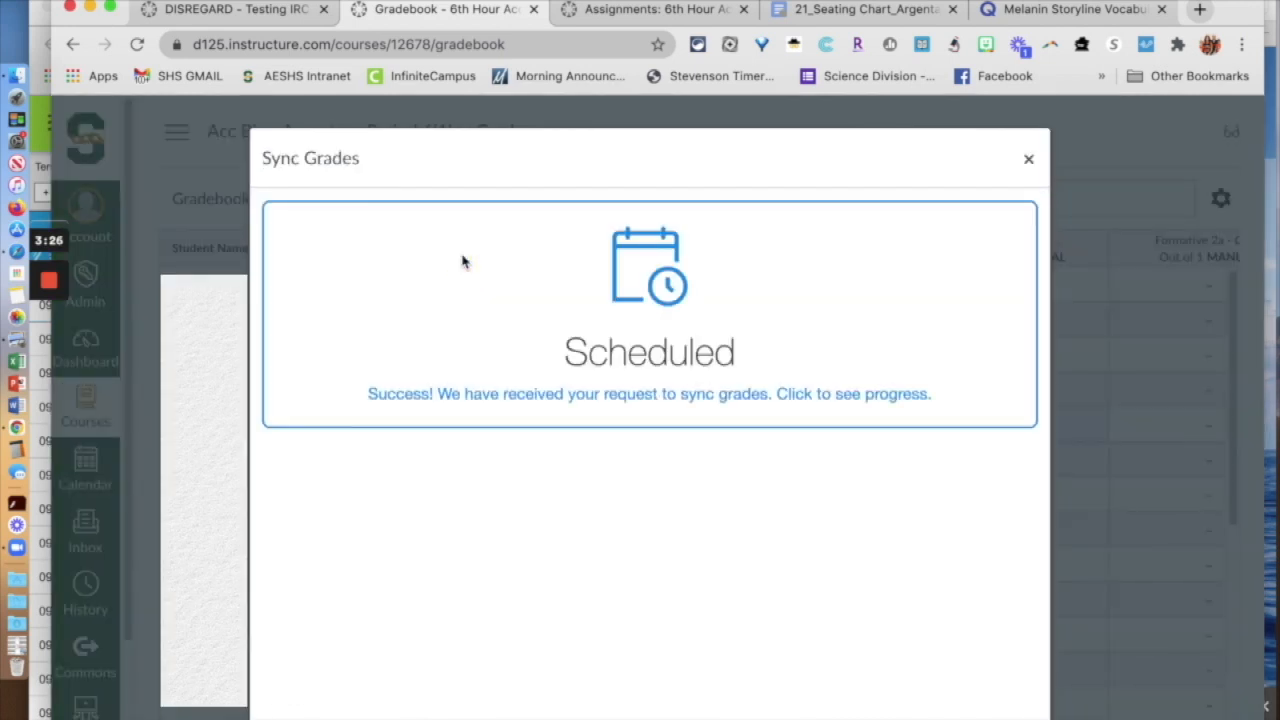
{"action": "left_click", "coordinate": [1028, 161]}
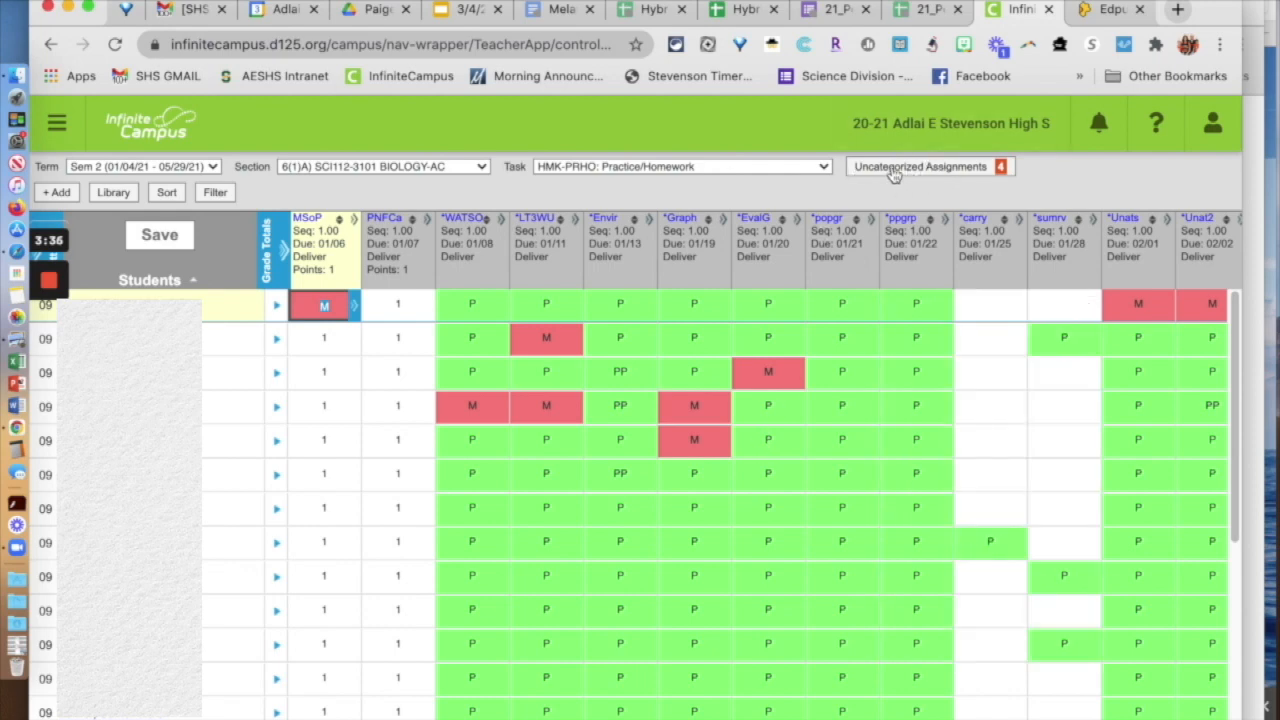
In Infinite Campus's uncategorized assignments, select DISREGARD - Testing IRC Codes and set its grading task to HMK-PRHO: Practice/Homework.
{"action": "left_click", "coordinate": [958, 168]}
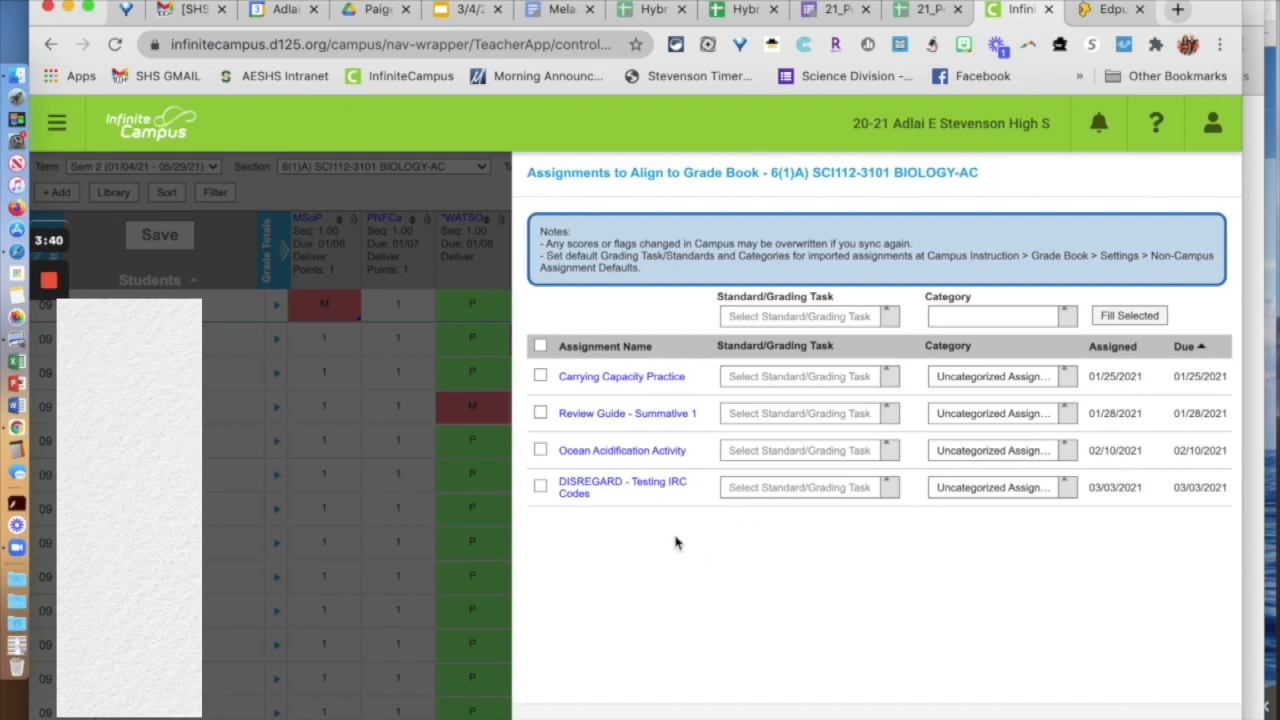
{"action": "left_click", "coordinate": [540, 486]}
{"action": "left_click", "coordinate": [886, 490]}
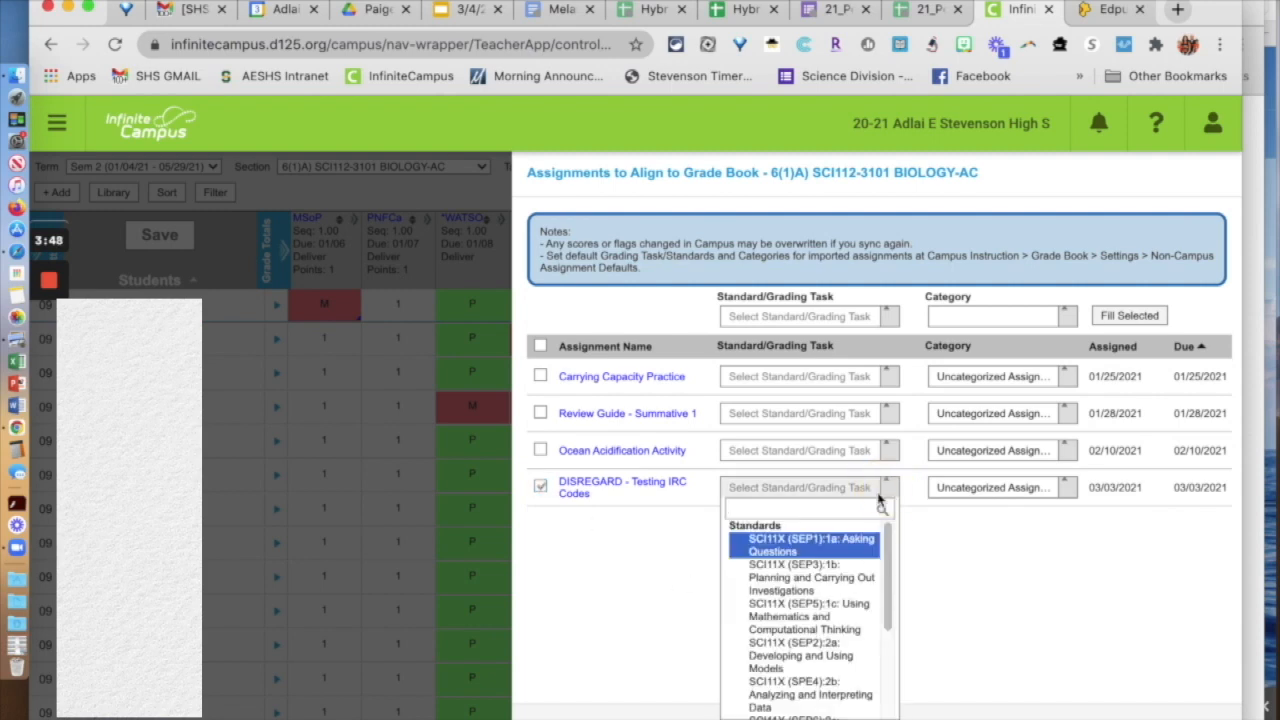
{"action": "scroll", "coordinate": [814, 620], "scroll_direction": "down", "scroll_amount": 5}
{"action": "left_click", "coordinate": [814, 640]}
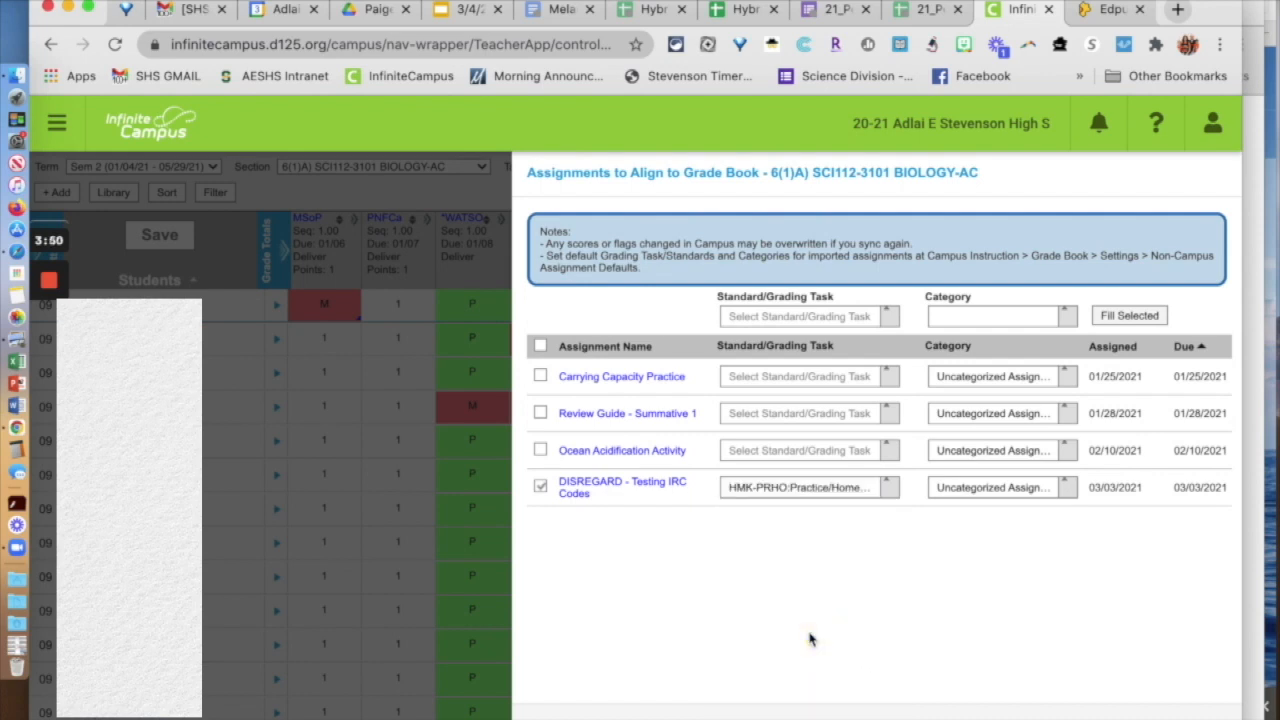
Set the category of DISREGARD - Testing IRC Codes to Deliver and save the alignment to the grade book.
{"action": "left_click", "coordinate": [1067, 487]}
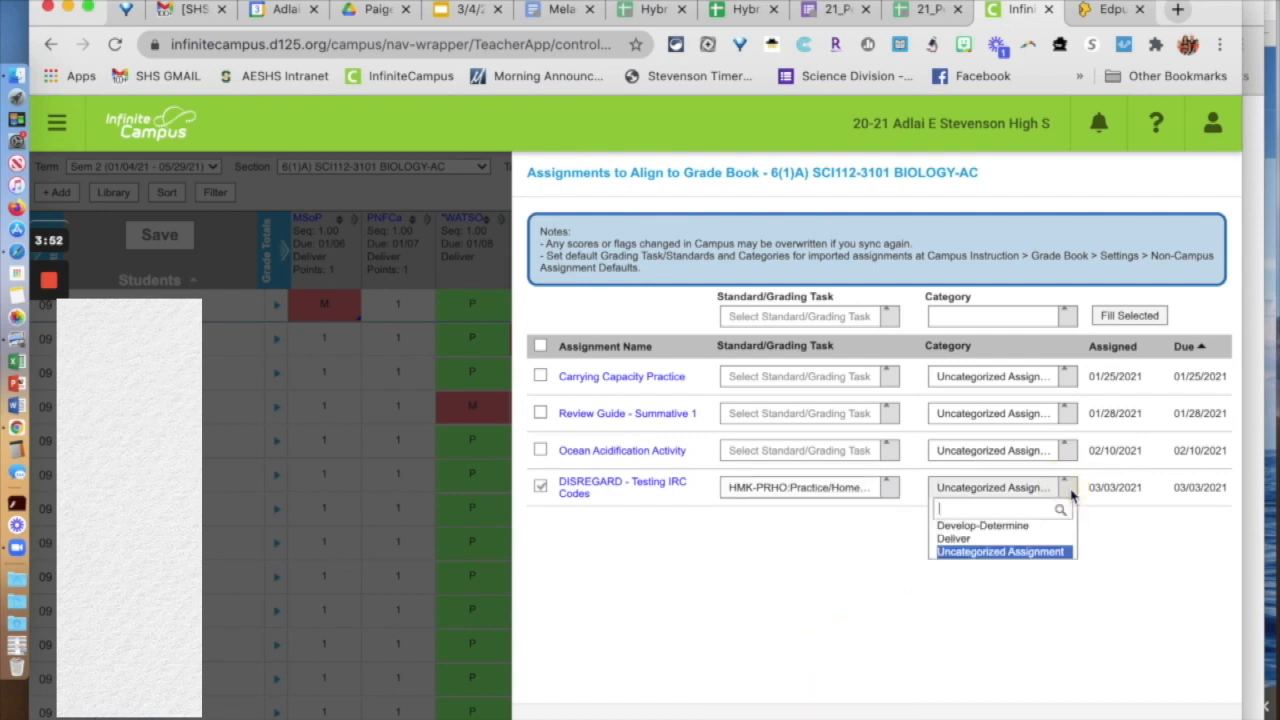
{"action": "left_click", "coordinate": [980, 543]}
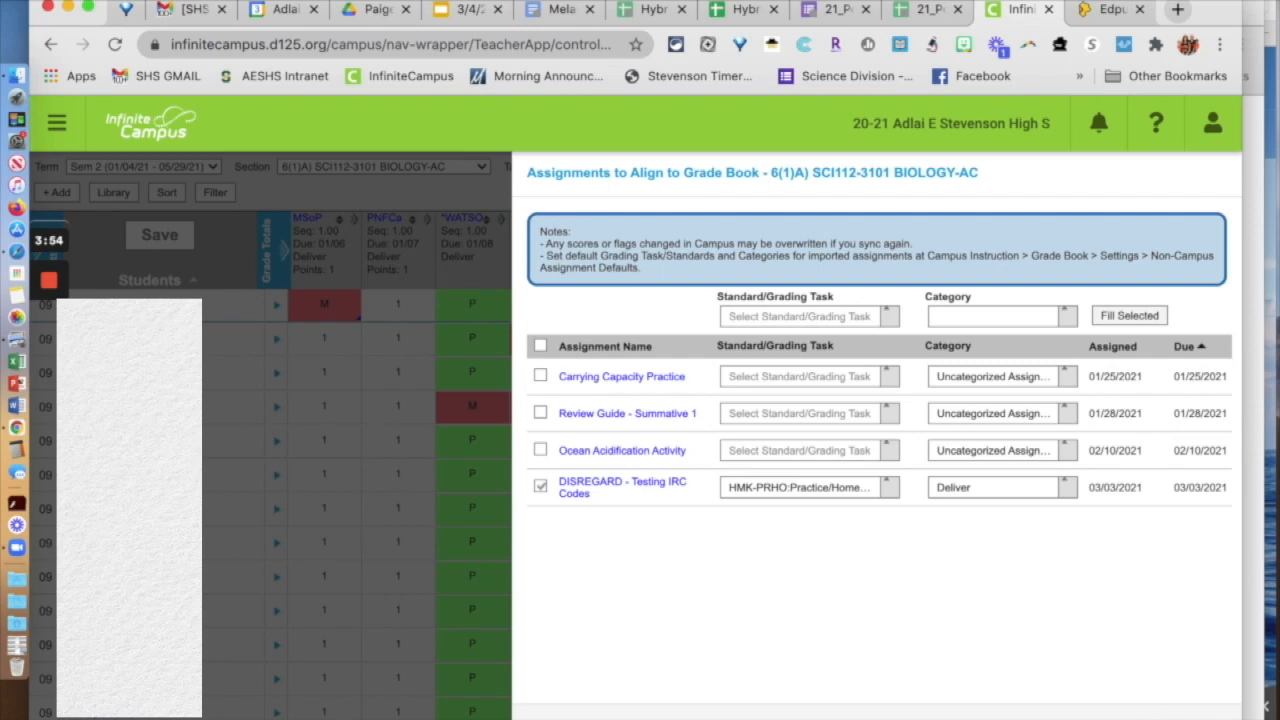
{"action": "left_click", "coordinate": [1151, 718]}
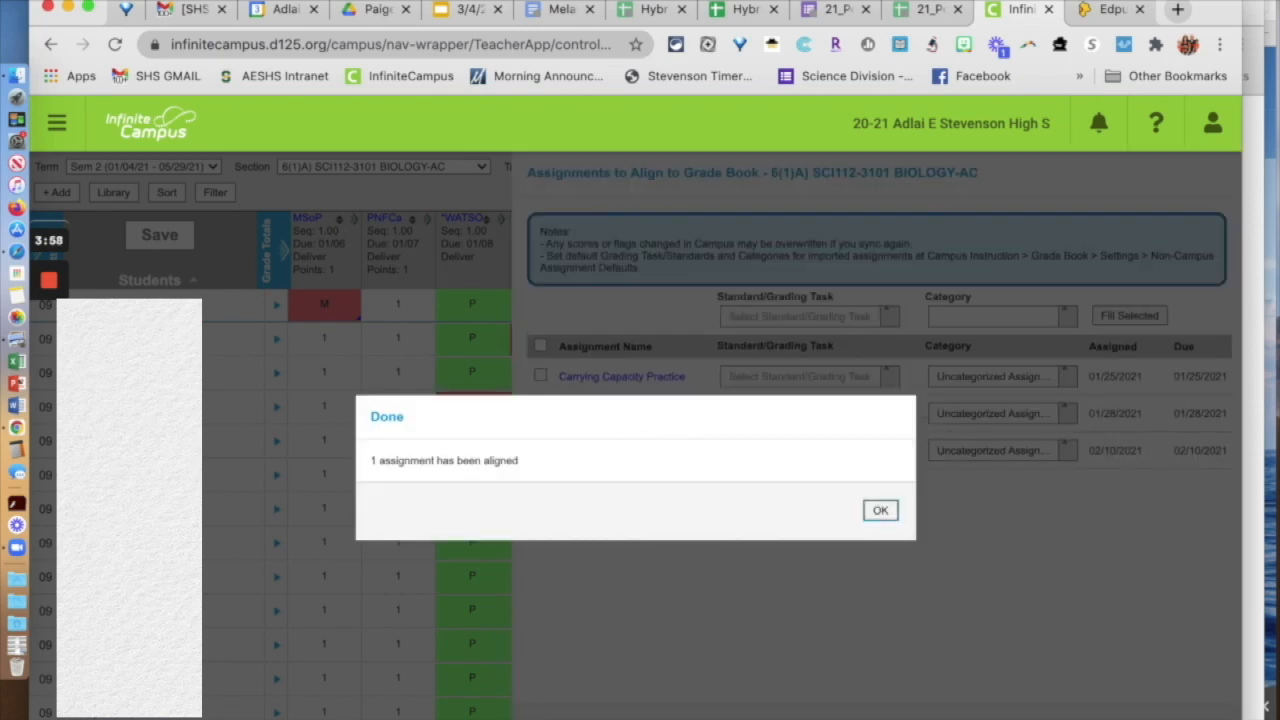
{"action": "left_click", "coordinate": [880, 510]}
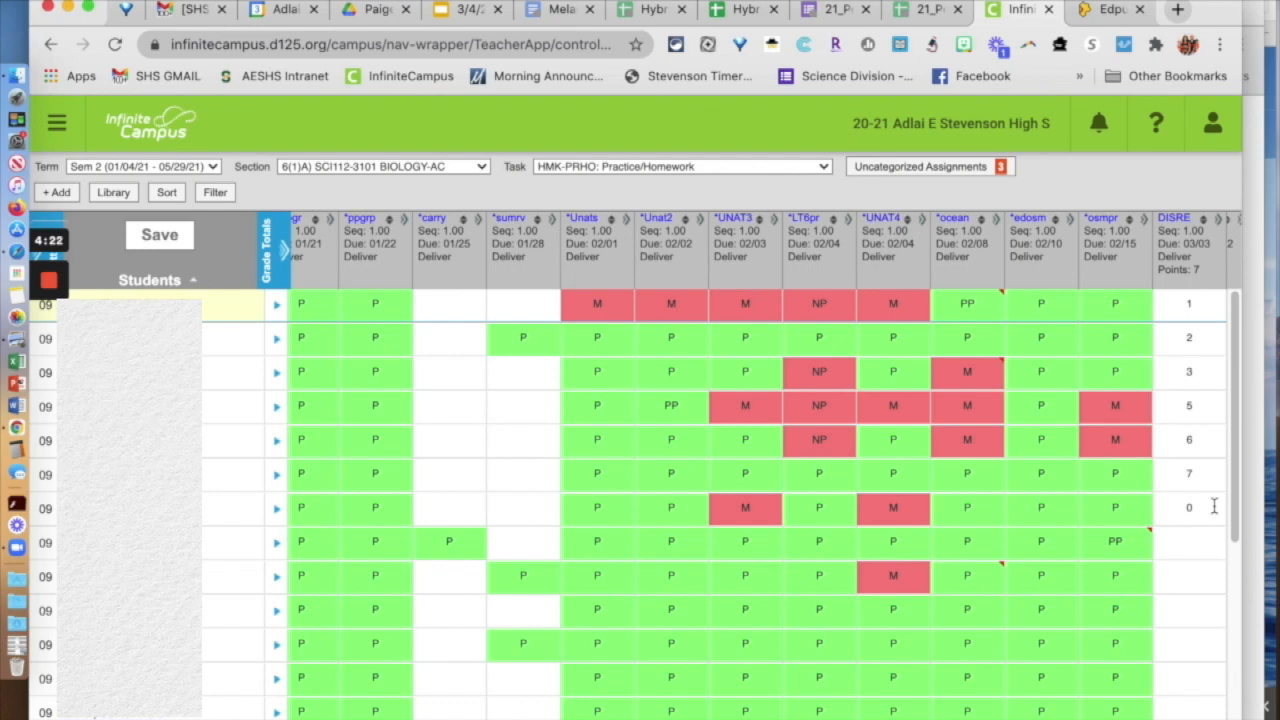
Switch to Preview, reopen the recent QuickView_CanvastoICtoIRCcodes.jpg and examine how each score maps to an IRC status.
{"action": "key", "text": "super+Tab"}
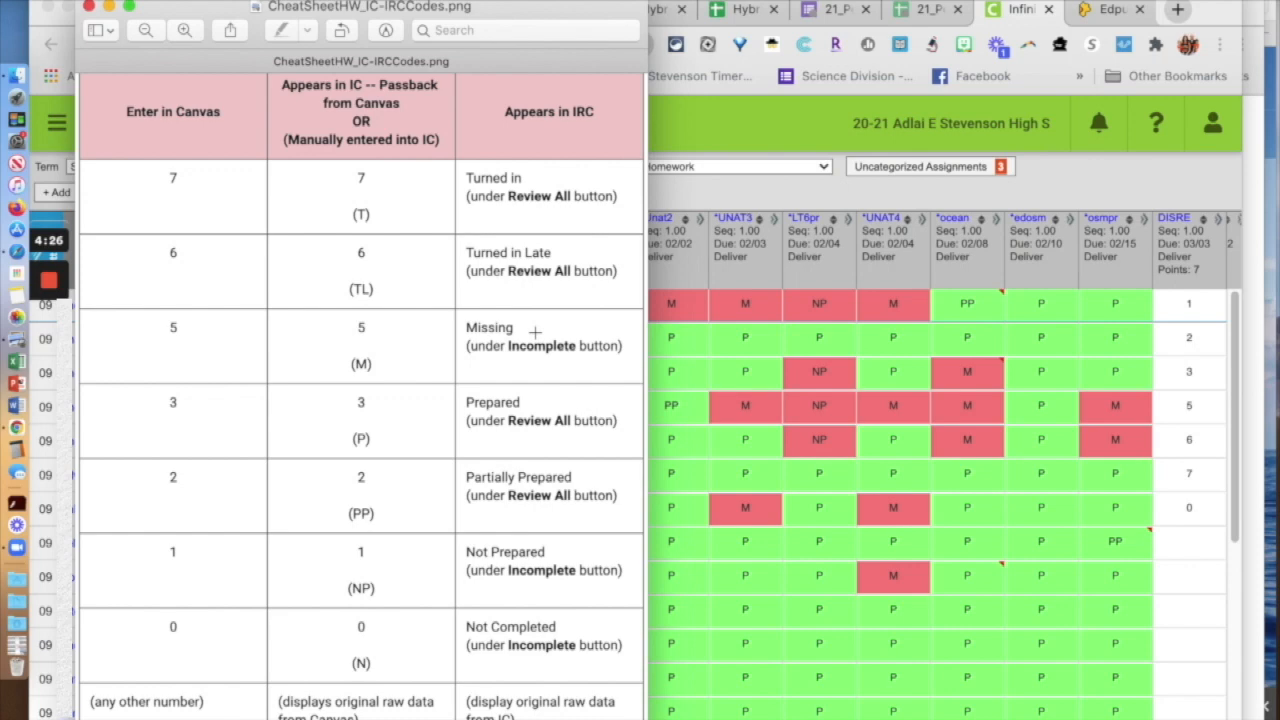
{"action": "left_click", "coordinate": [134, 1]}
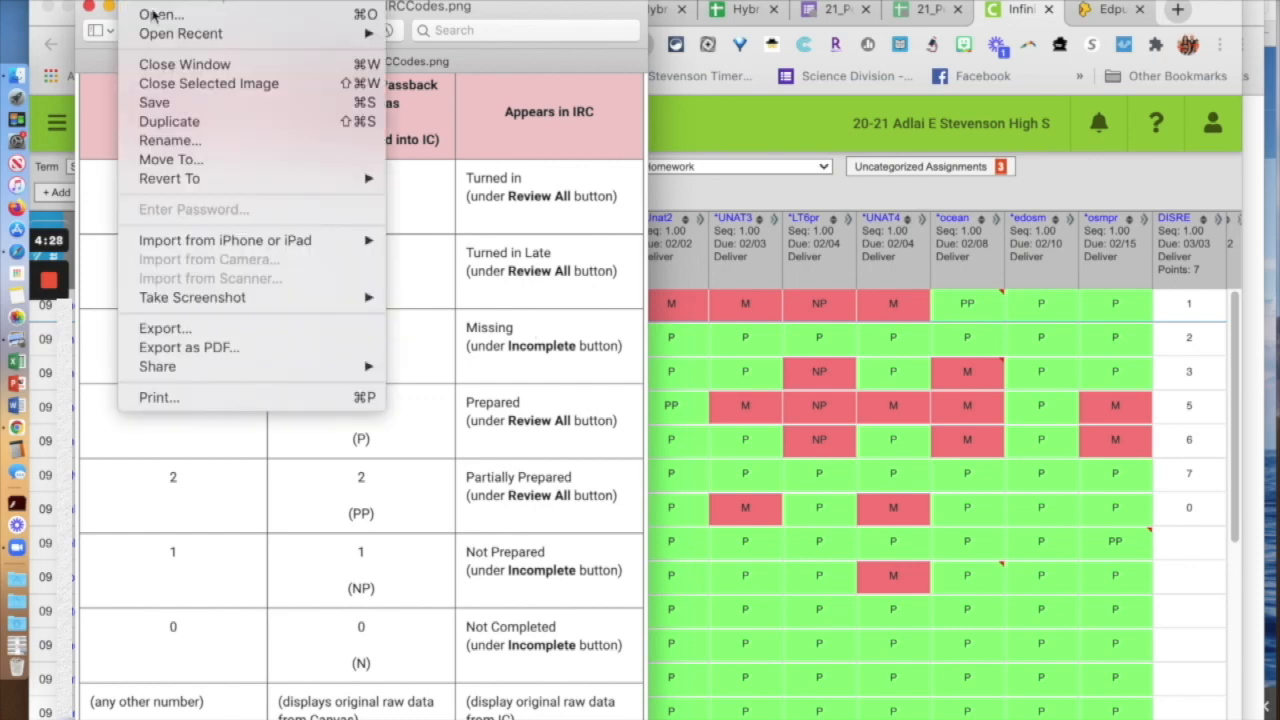
{"action": "mouse_move", "coordinate": [157, 33]}
{"action": "left_click", "coordinate": [470, 57]}
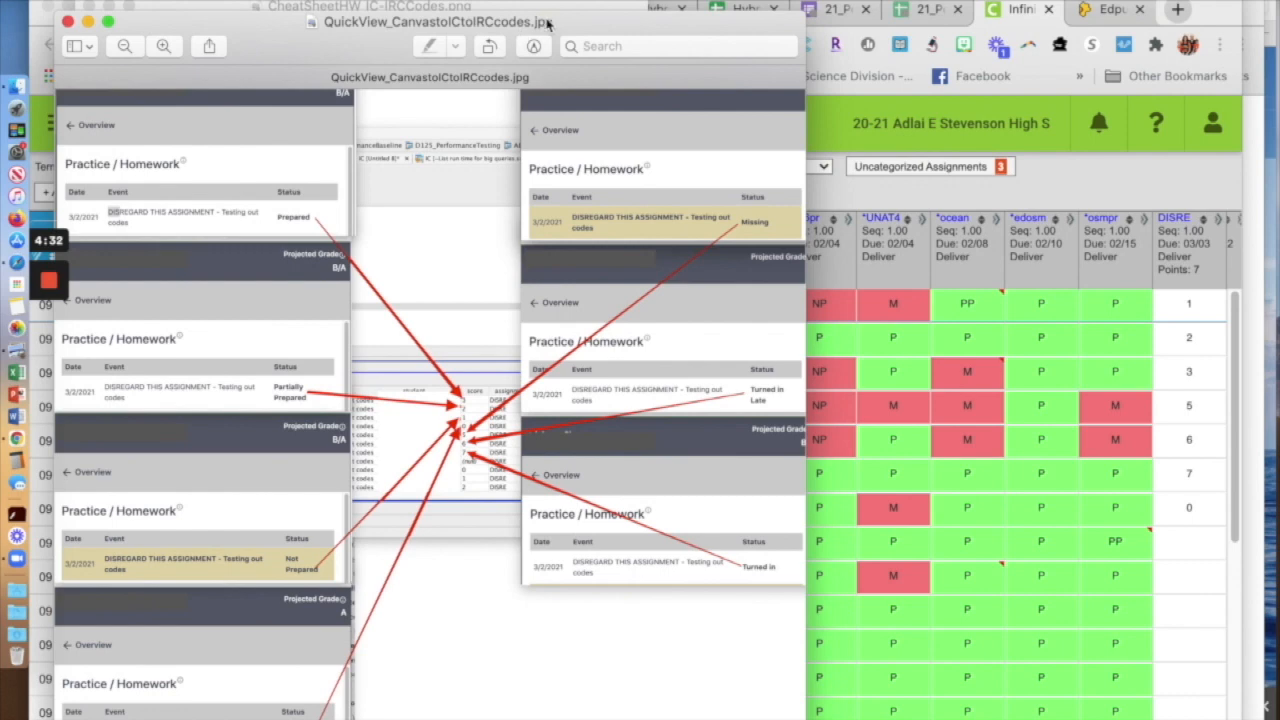
{"action": "left_click_drag", "start_coordinate": [552, 21], "coordinate": [650, 13]}
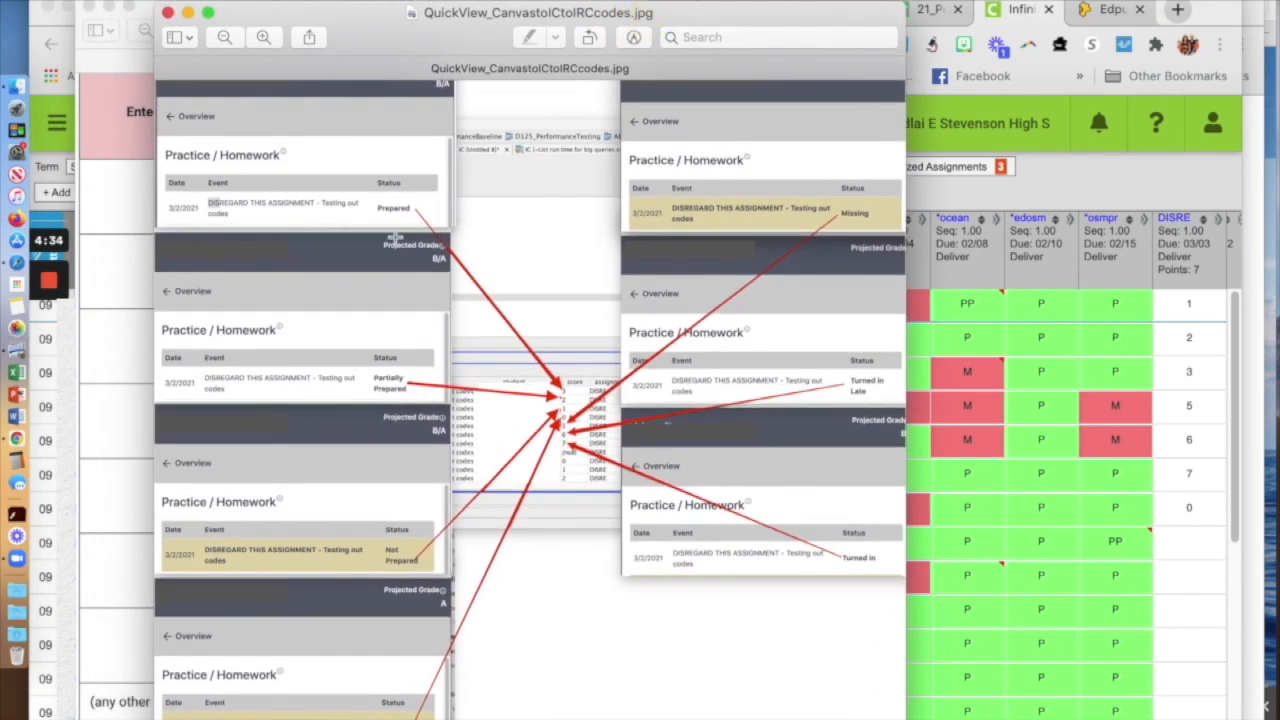
{"action": "left_click", "coordinate": [263, 37]}
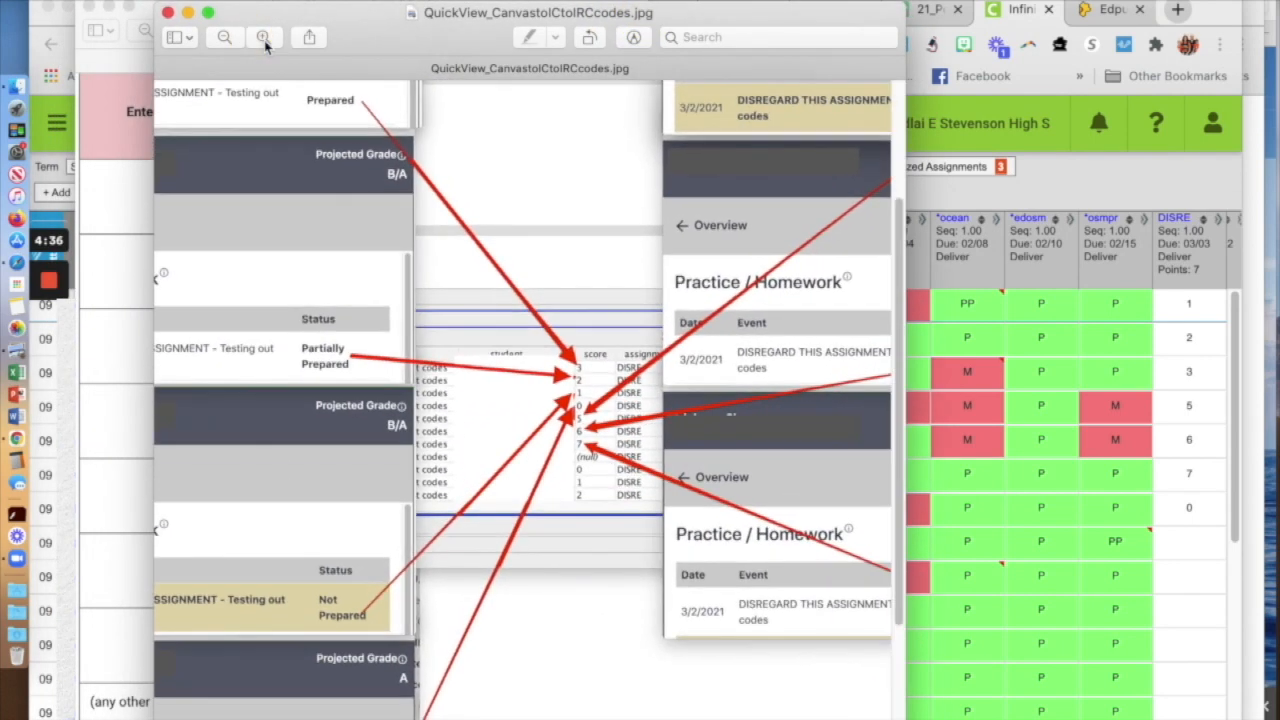
{"action": "left_click_drag", "start_coordinate": [427, 287], "coordinate": [530, 359]}
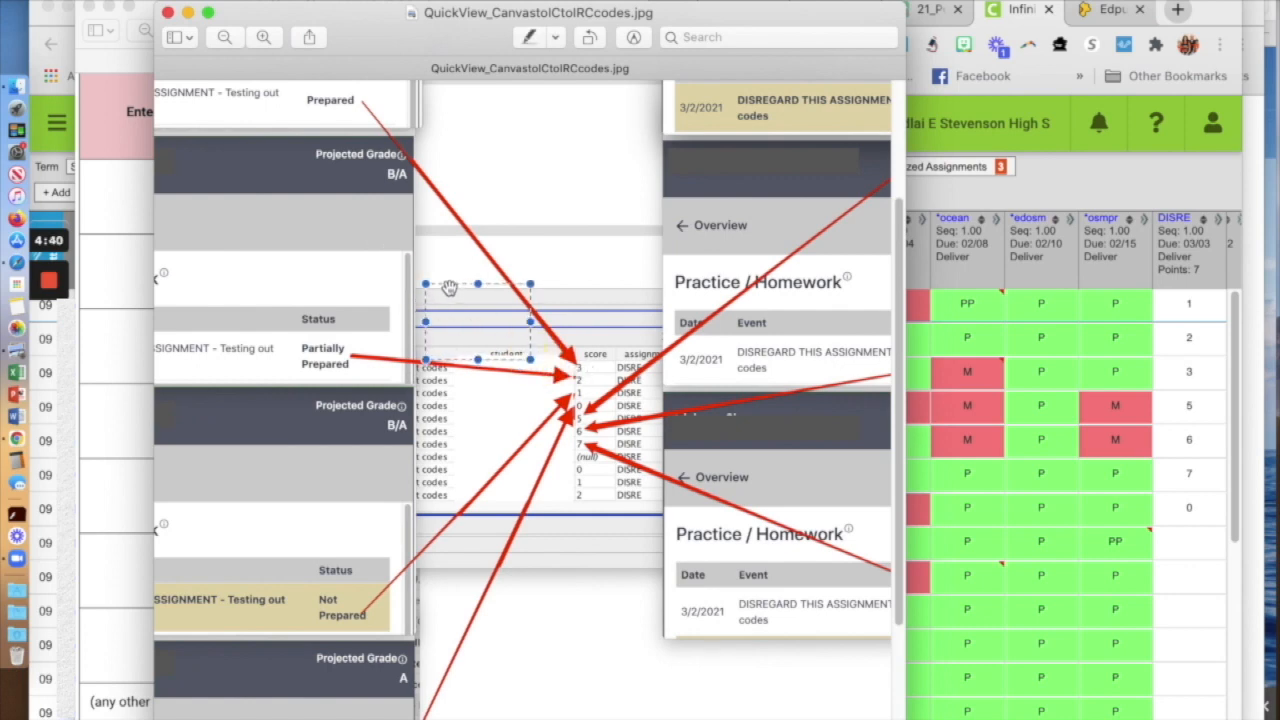
{"action": "left_click_drag", "start_coordinate": [450, 286], "coordinate": [450, 228]}
{"action": "key", "text": "Delete"}
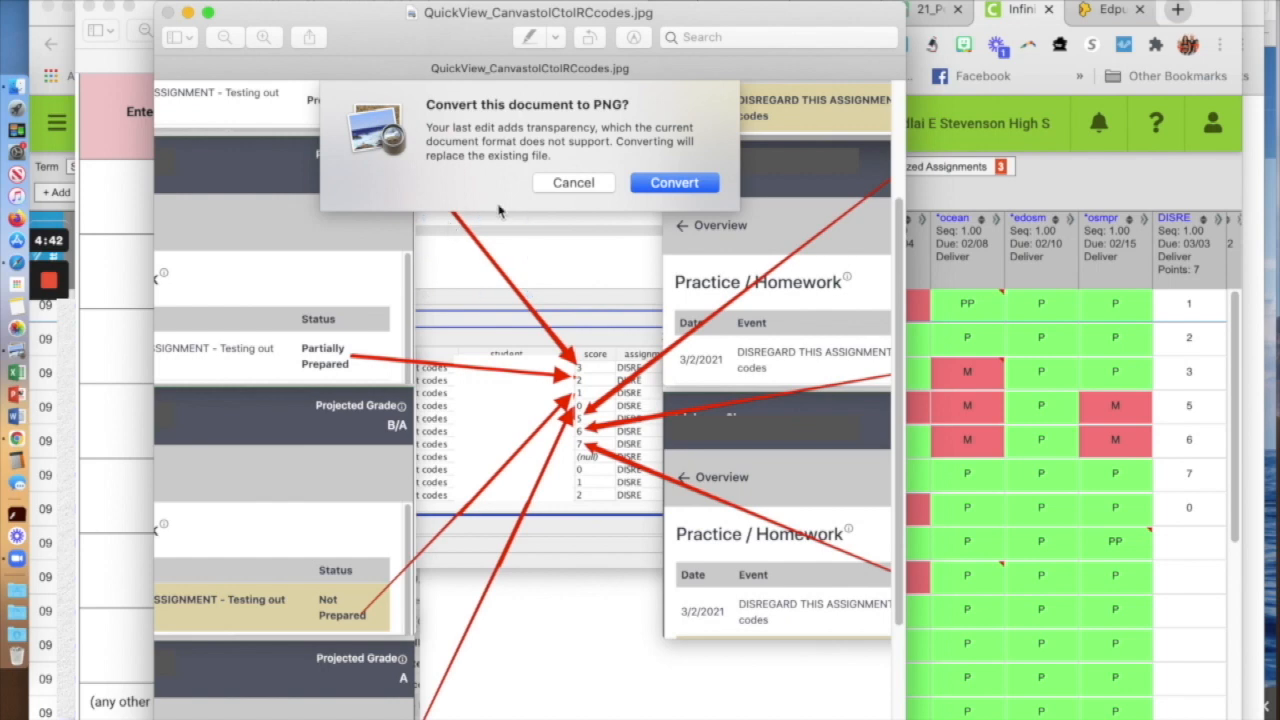
{"action": "left_click", "coordinate": [575, 183]}
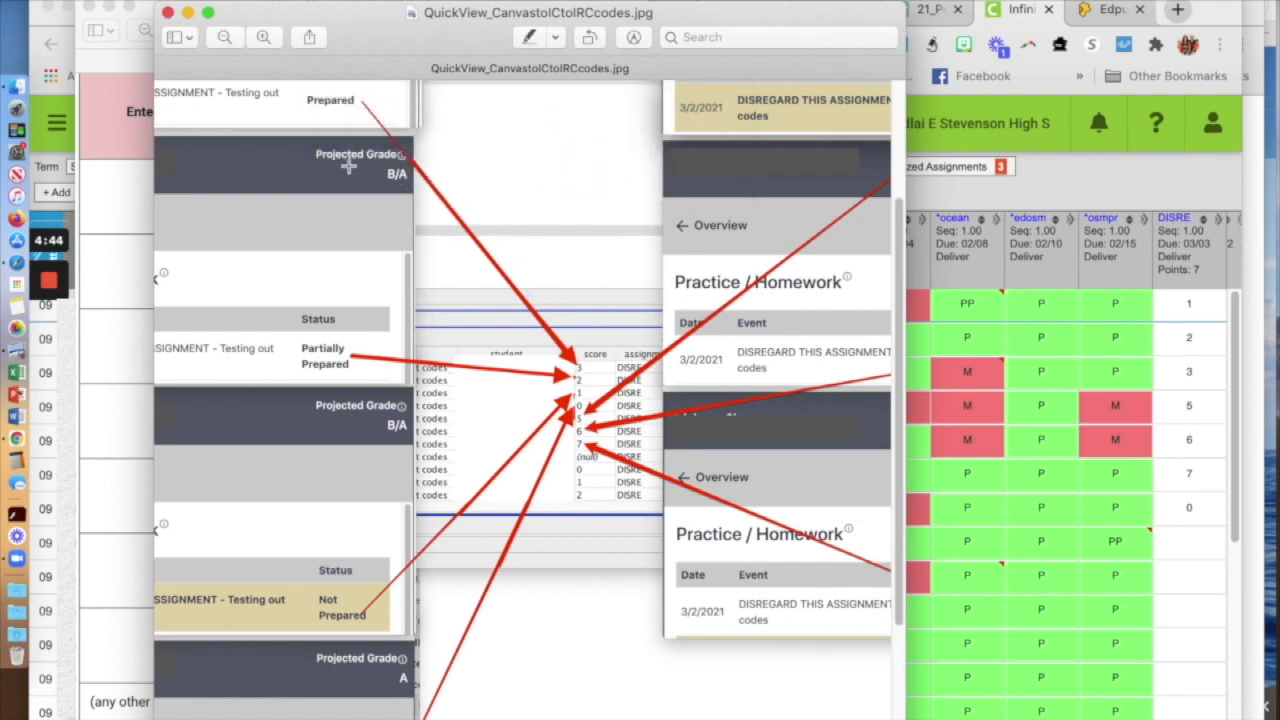
Show the markup tools and try circling the Partially Prepared entry with the Sketch tool, deleting the resulting oval.
{"action": "scroll", "coordinate": [328, 210], "scroll_direction": "up", "scroll_amount": 3}
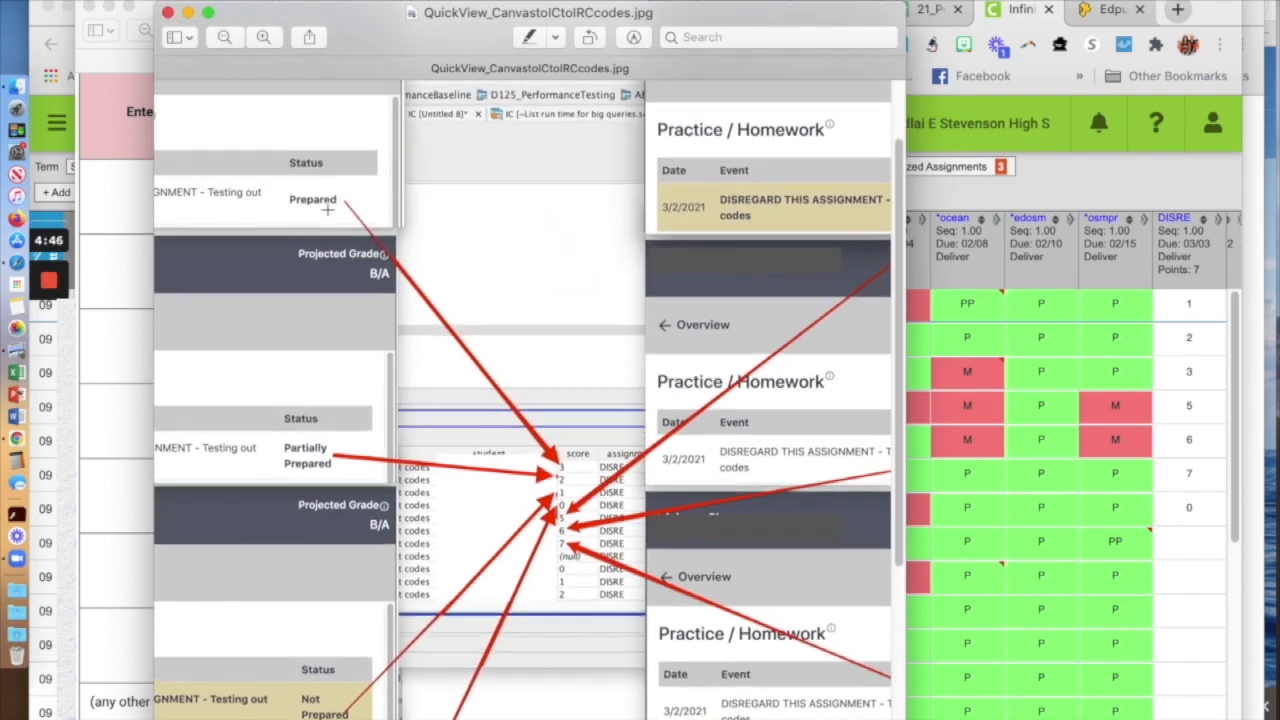
{"action": "scroll", "coordinate": [328, 210], "scroll_direction": "left", "scroll_amount": 3}
{"action": "scroll", "coordinate": [328, 210], "scroll_direction": "left", "scroll_amount": 2}
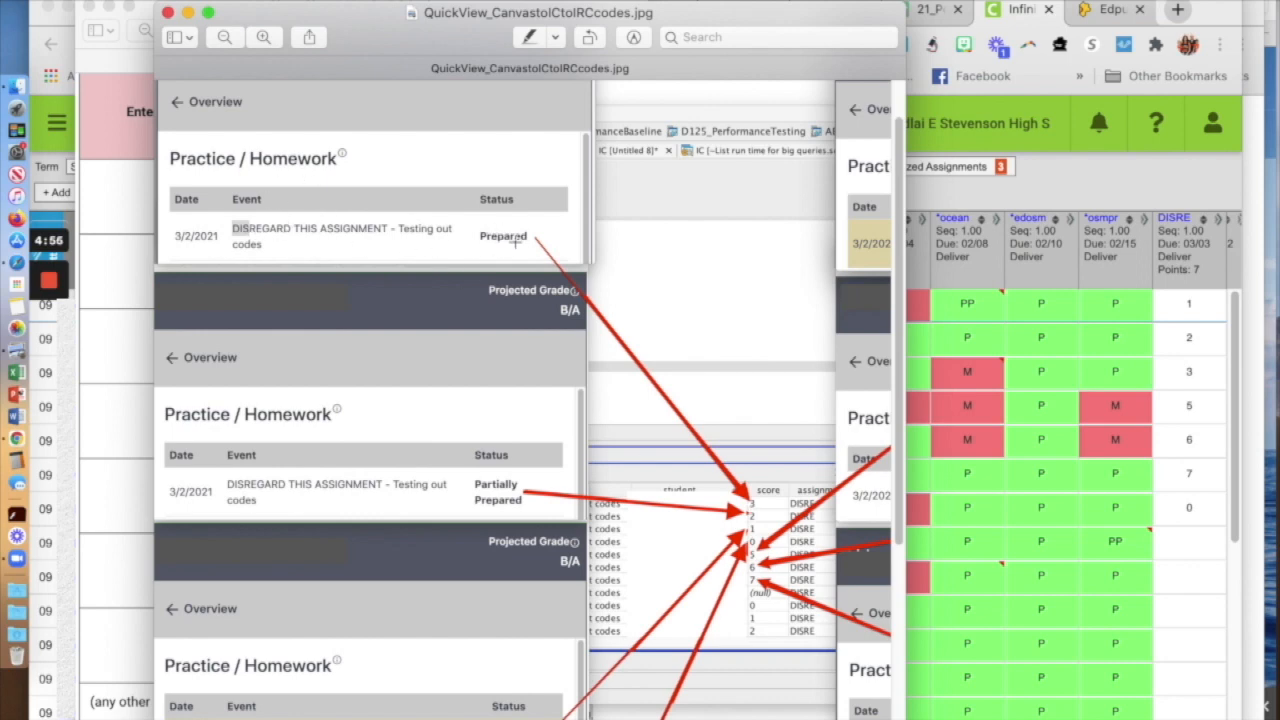
{"action": "scroll", "coordinate": [414, 381], "scroll_direction": "down", "scroll_amount": 3}
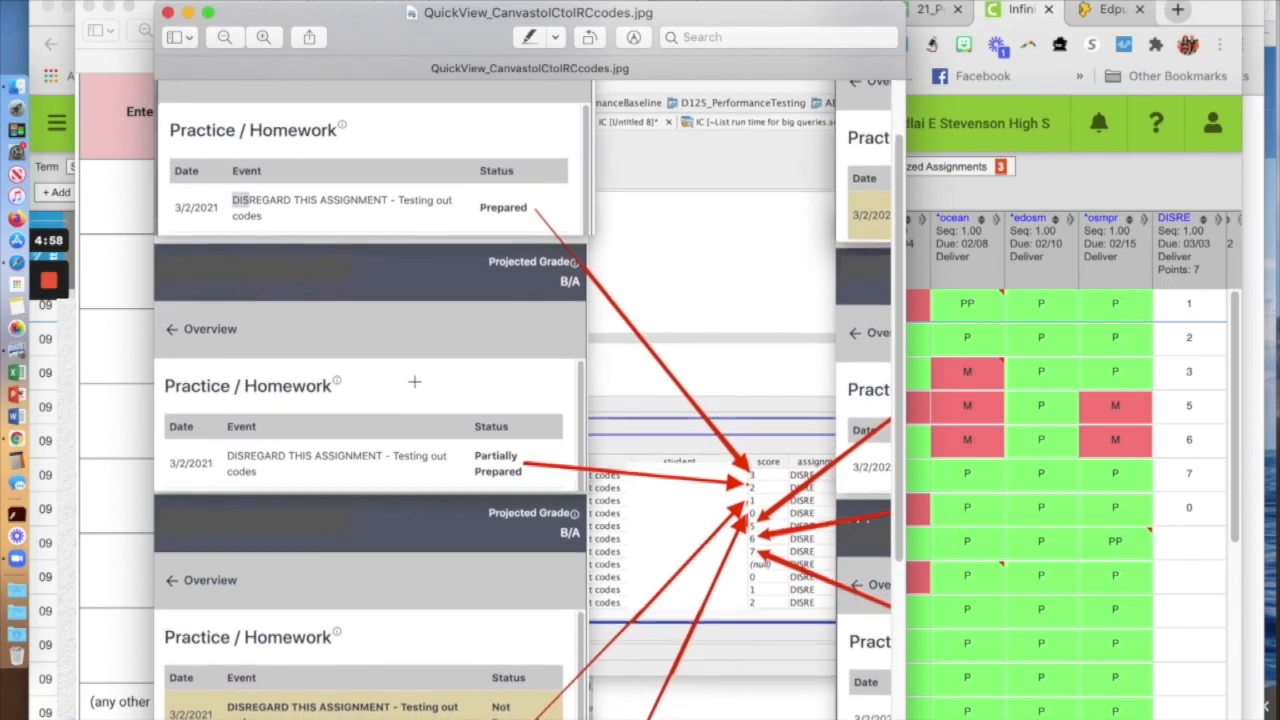
{"action": "left_click", "coordinate": [556, 38]}
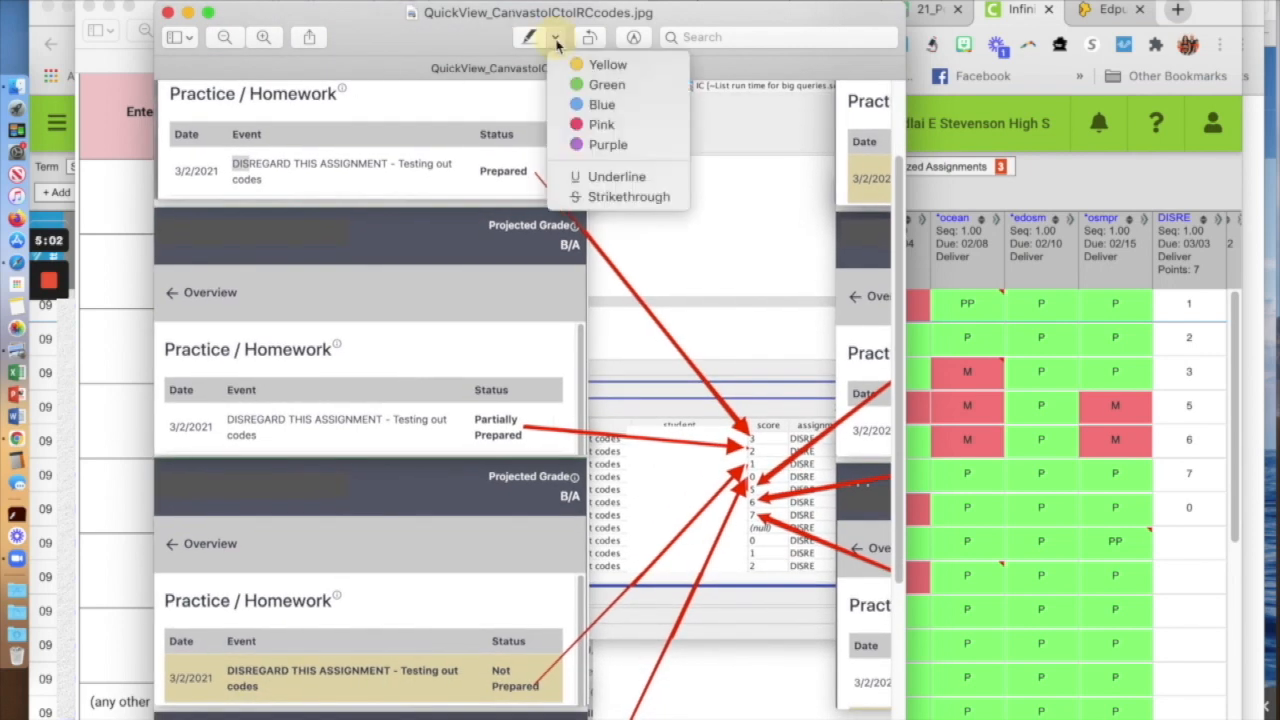
{"action": "left_click", "coordinate": [605, 65]}
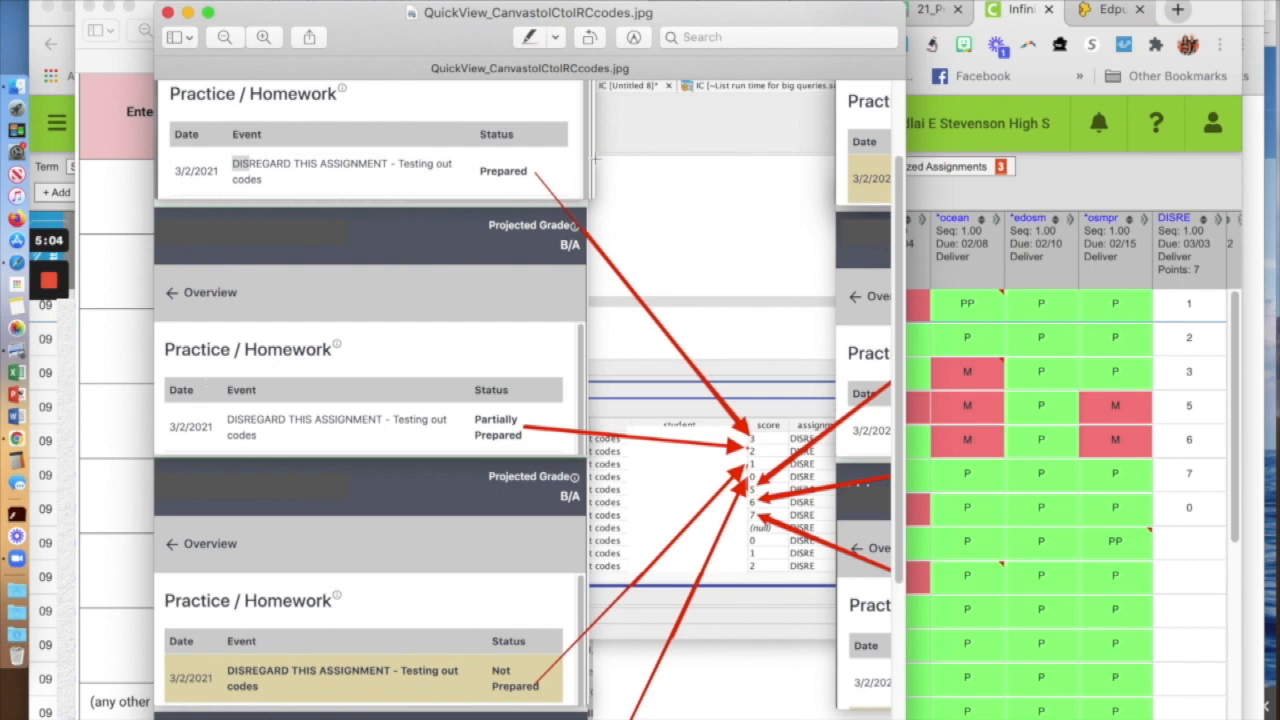
{"action": "left_click", "coordinate": [633, 37]}
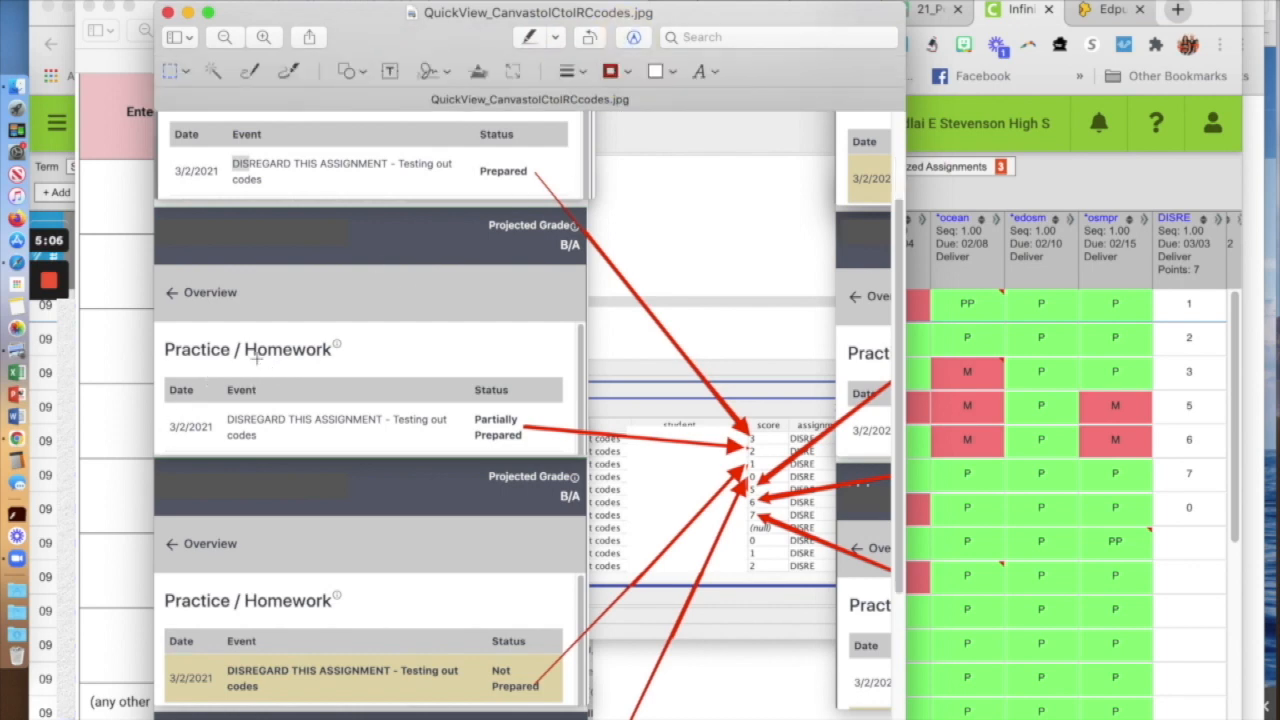
{"action": "left_click", "coordinate": [250, 71]}
{"action": "mouse_move", "coordinate": [200, 372]}
{"action": "left_mouse_down"}
{"action": "mouse_move", "coordinate": [165, 415]}
{"action": "mouse_move", "coordinate": [232, 450]}
{"action": "mouse_move", "coordinate": [535, 442]}
{"action": "mouse_move", "coordinate": [490, 378]}
{"action": "mouse_move", "coordinate": [201, 369]}
{"action": "left_mouse_up"}
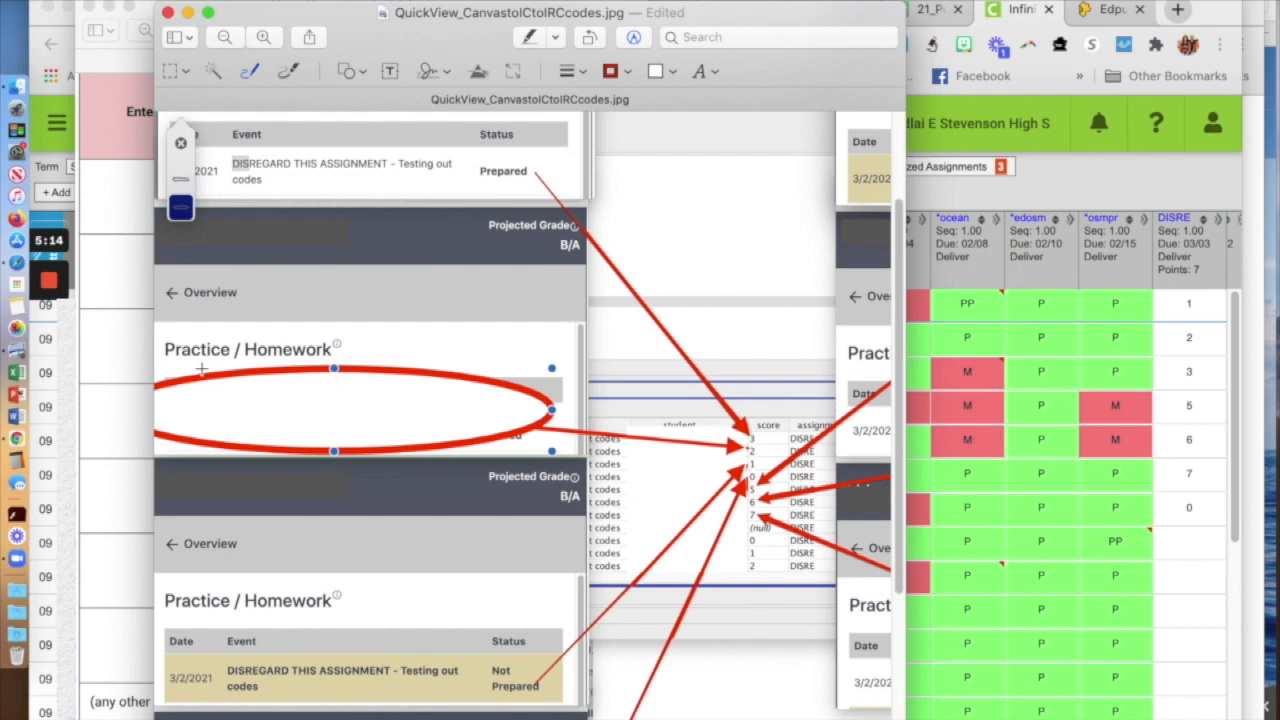
{"action": "key", "text": "Delete"}
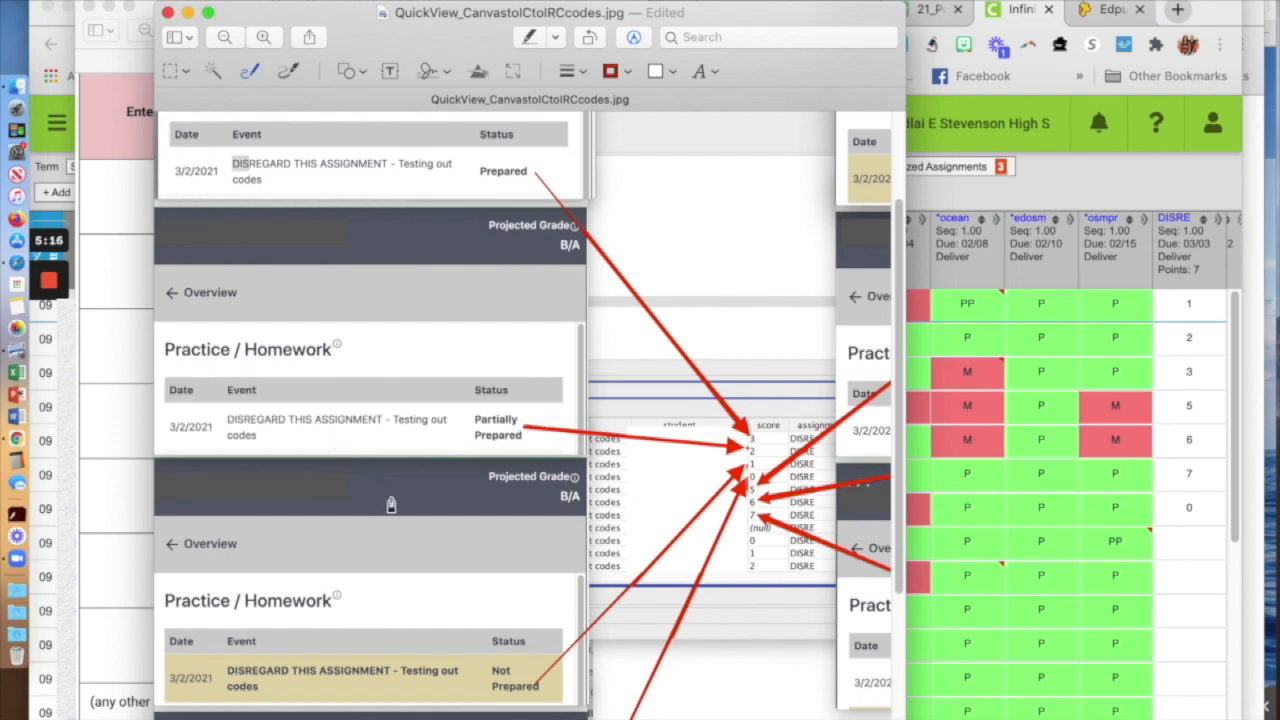
Set the markup shape style to no fill, a thinner line and a blue border.
{"action": "left_click", "coordinate": [670, 76]}
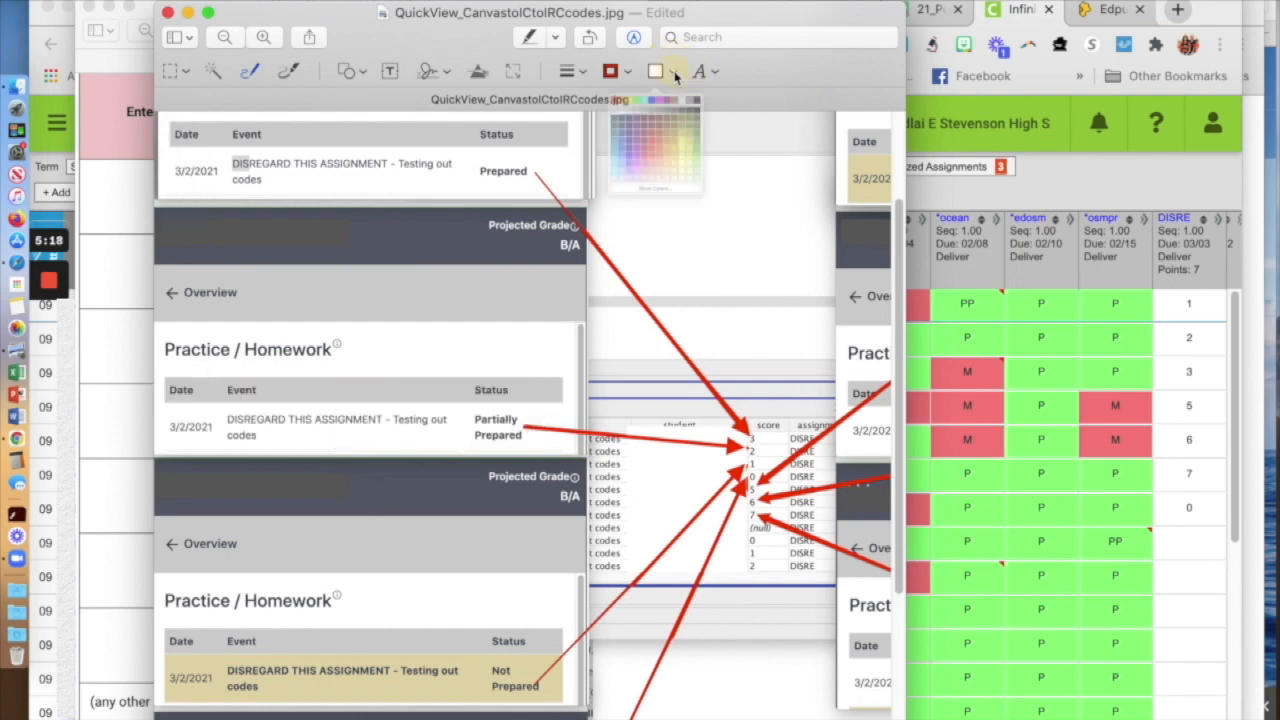
{"action": "left_click", "coordinate": [578, 141]}
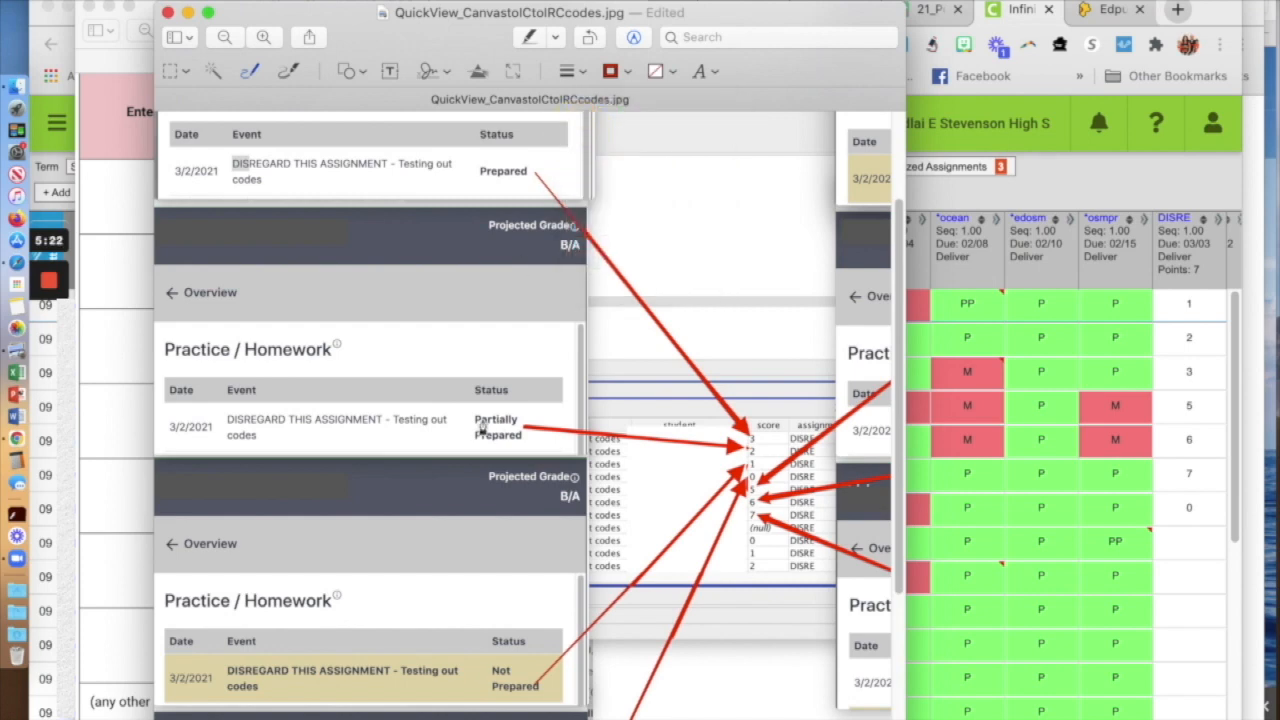
{"action": "left_click", "coordinate": [578, 80]}
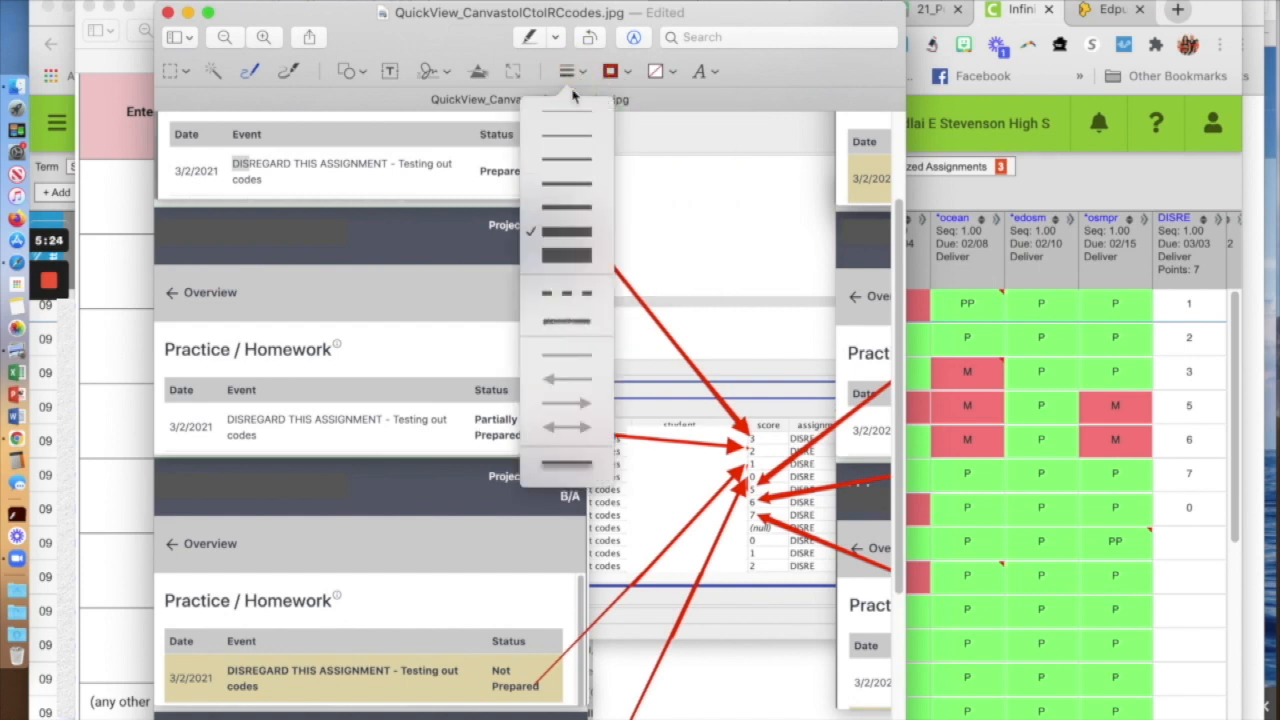
{"action": "left_click", "coordinate": [562, 192]}
{"action": "left_click", "coordinate": [626, 78]}
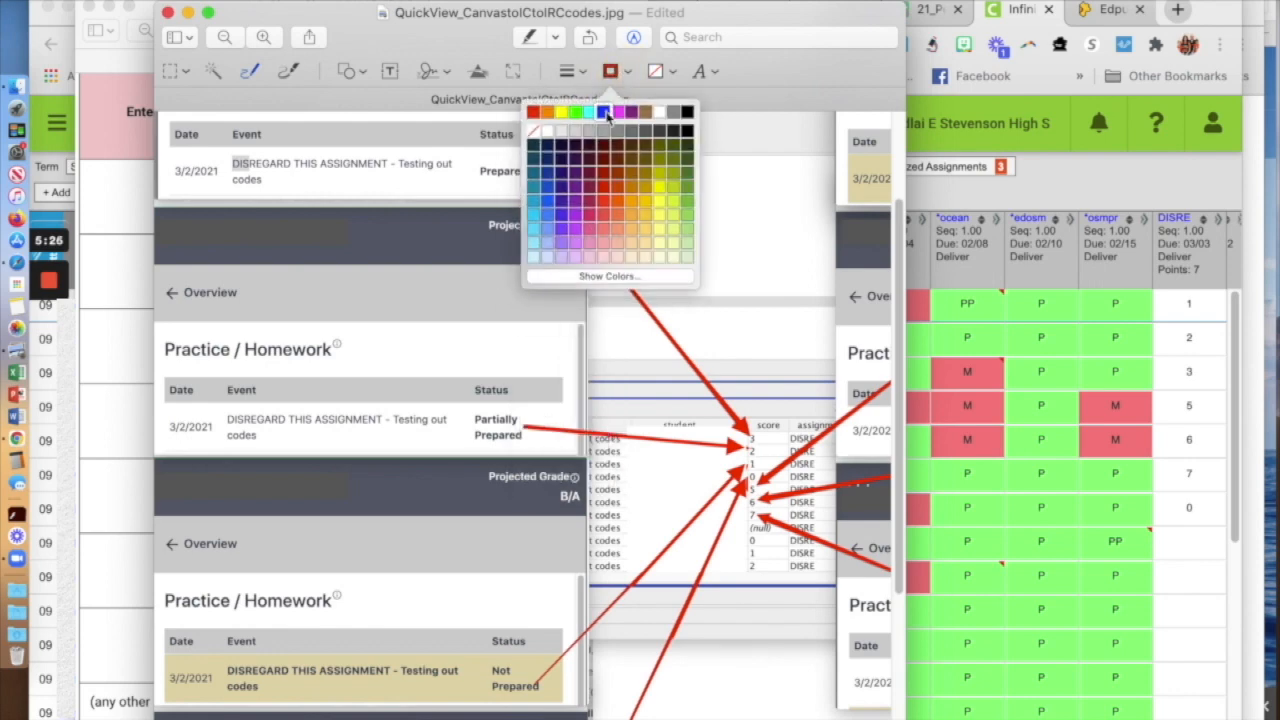
{"action": "left_click", "coordinate": [588, 110]}
Circle the Not Prepared and Not Completed statuses in blue with the Sketch tool.
{"action": "scroll", "coordinate": [398, 452], "scroll_direction": "down", "scroll_amount": 1}
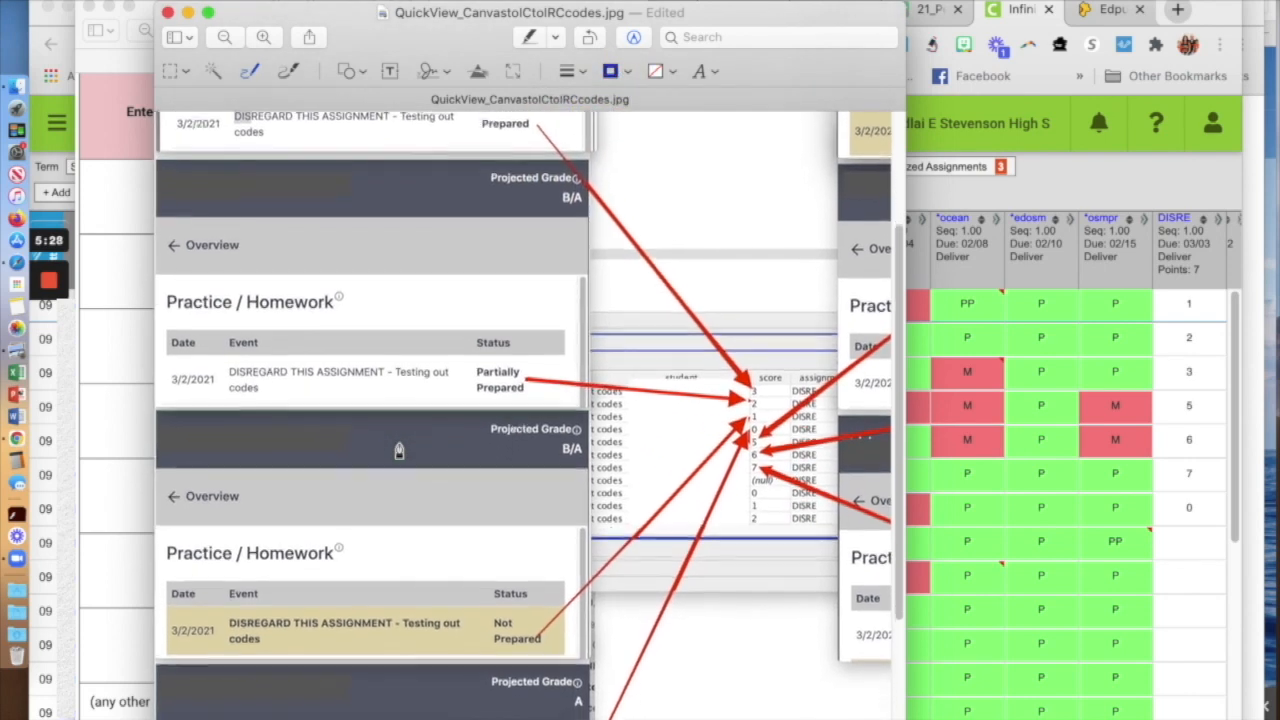
{"action": "scroll", "coordinate": [398, 452], "scroll_direction": "down", "scroll_amount": 5}
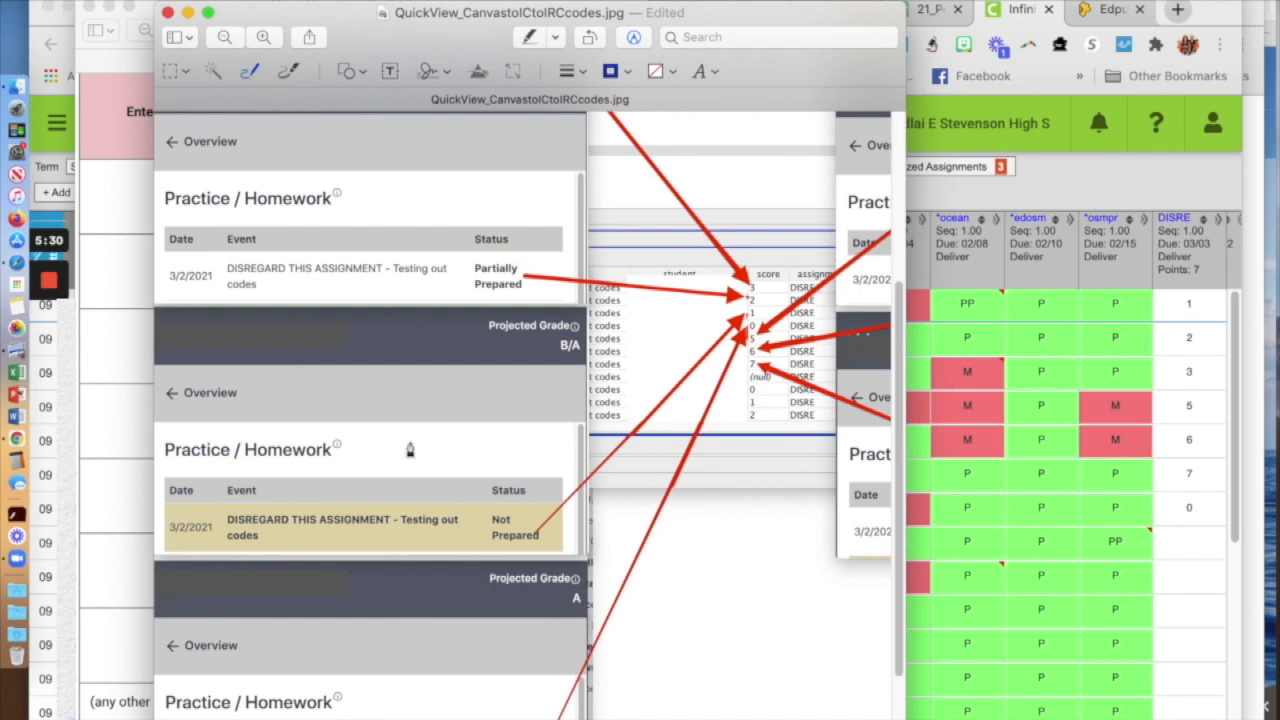
{"action": "mouse_move", "coordinate": [510, 468]}
{"action": "left_mouse_down"}
{"action": "mouse_move", "coordinate": [466, 505]}
{"action": "mouse_move", "coordinate": [540, 564]}
{"action": "mouse_move", "coordinate": [560, 491]}
{"action": "mouse_move", "coordinate": [496, 474]}
{"action": "left_mouse_up"}
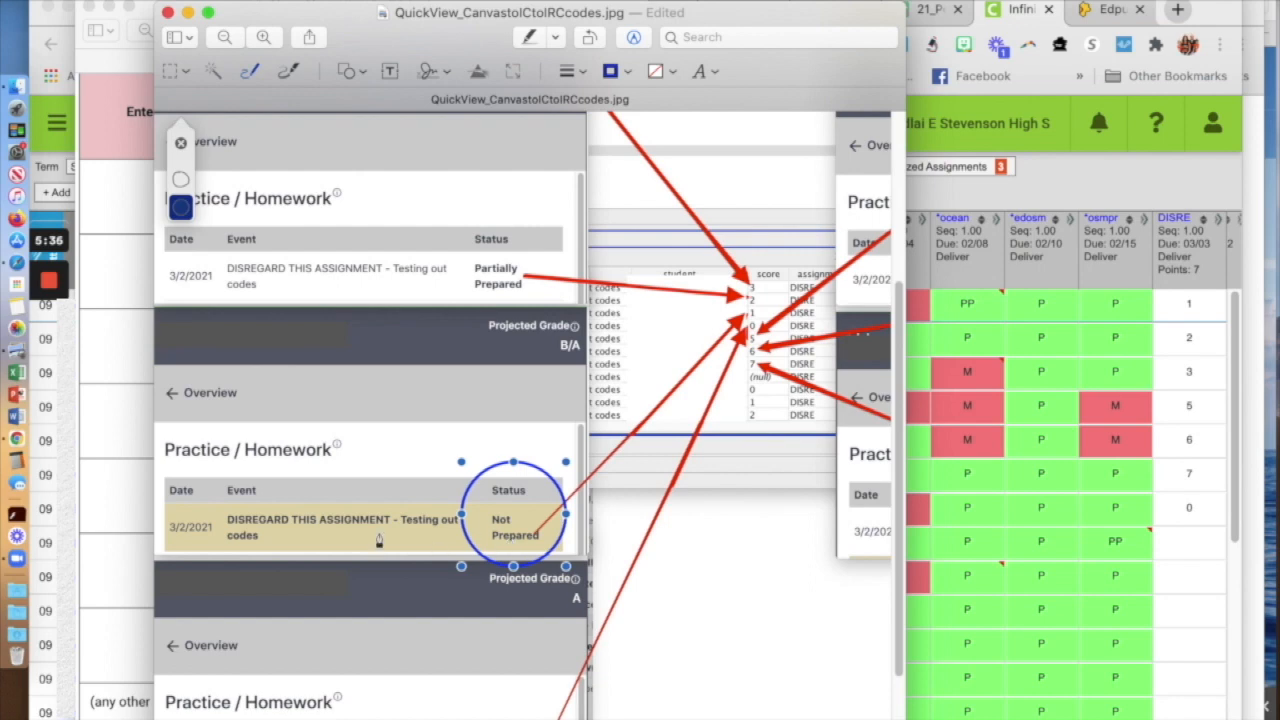
{"action": "scroll", "coordinate": [379, 540], "scroll_direction": "down", "scroll_amount": 5}
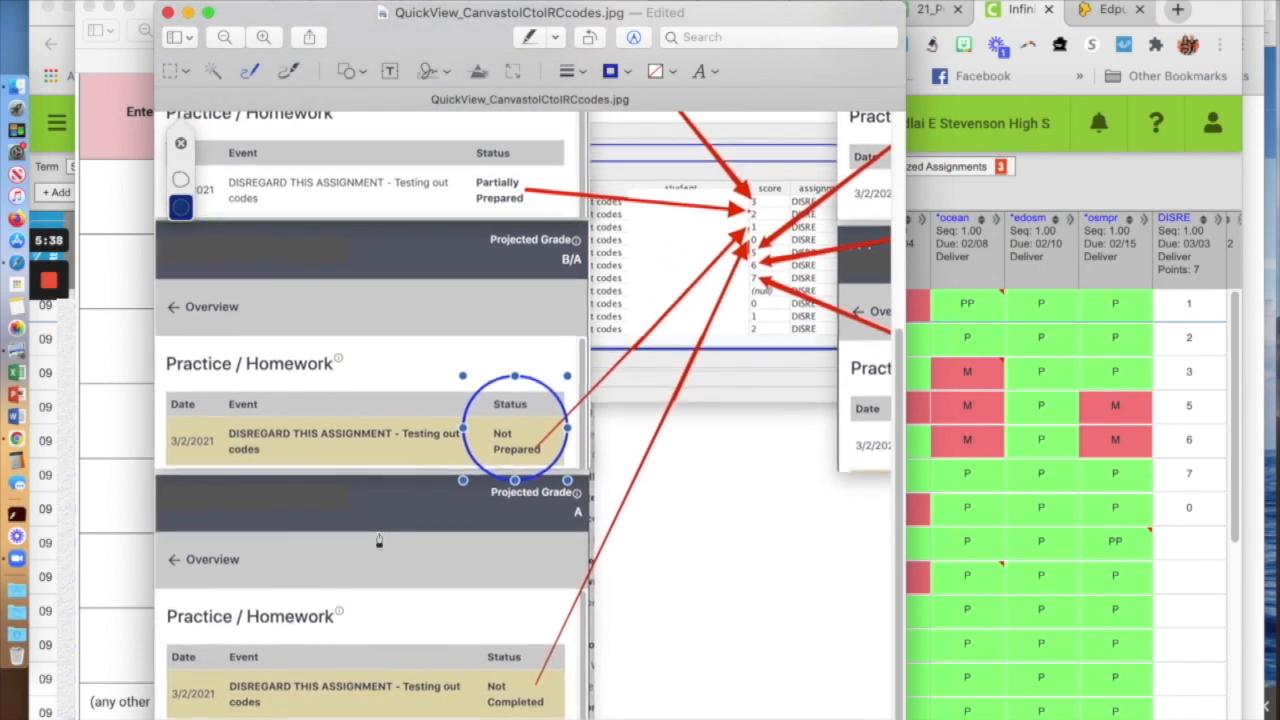
{"action": "scroll", "coordinate": [379, 540], "scroll_direction": "up", "scroll_amount": 1}
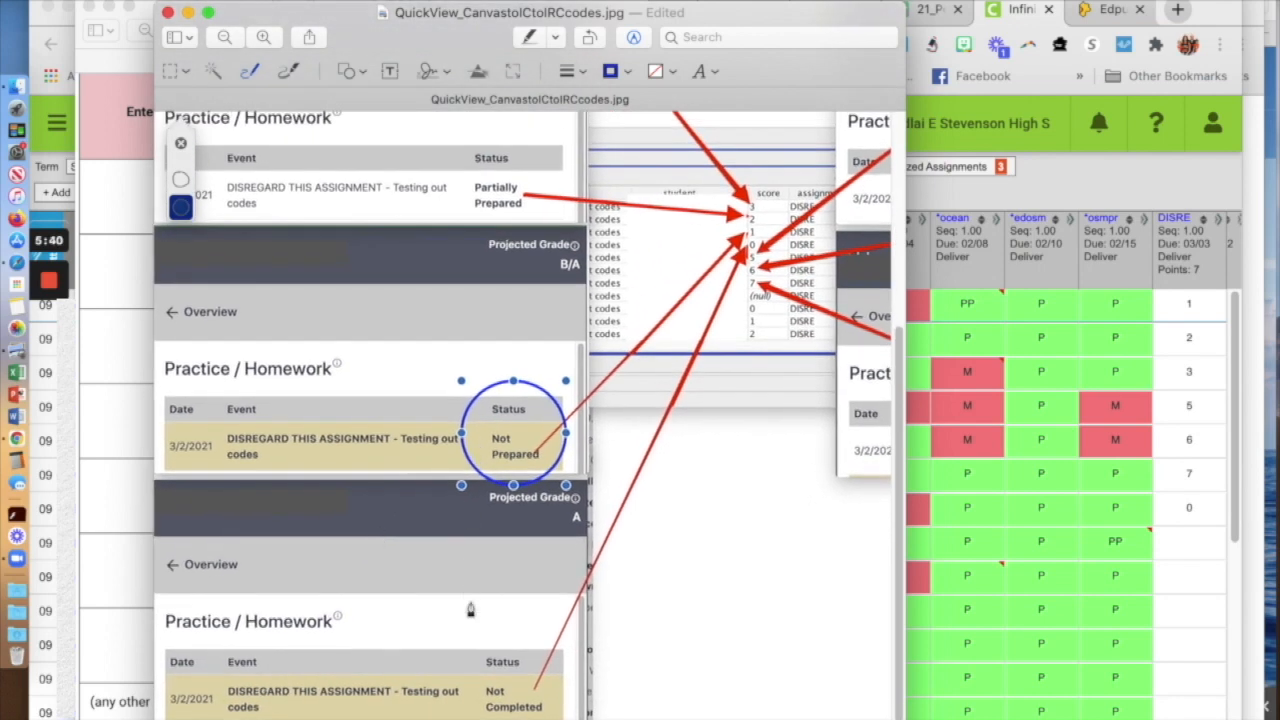
{"action": "mouse_move", "coordinate": [500, 645]}
{"action": "left_mouse_down"}
{"action": "mouse_move", "coordinate": [457, 665]}
{"action": "mouse_move", "coordinate": [500, 712]}
{"action": "mouse_move", "coordinate": [560, 688]}
{"action": "mouse_move", "coordinate": [508, 665]}
{"action": "left_mouse_up"}
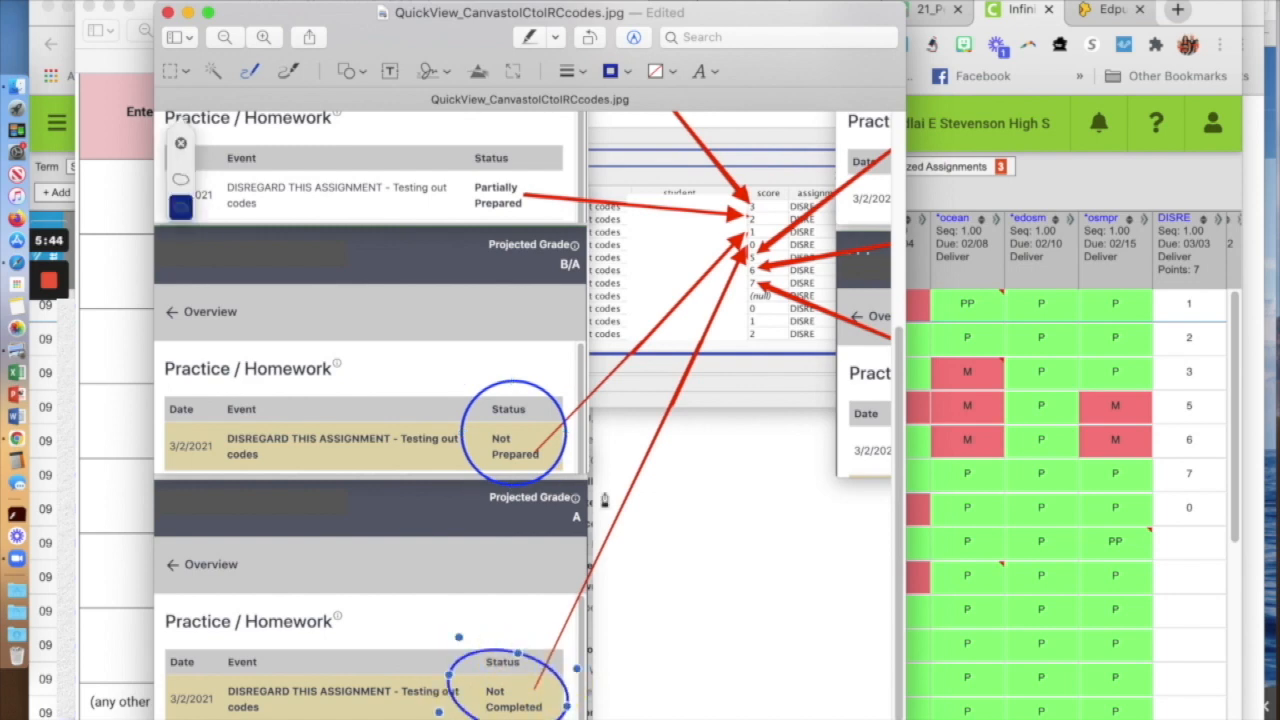
Circle the Missing, Turned in Late and Turned in statuses in blue on the other side of the score table.
{"action": "scroll", "coordinate": [604, 500], "scroll_direction": "right", "scroll_amount": 8}
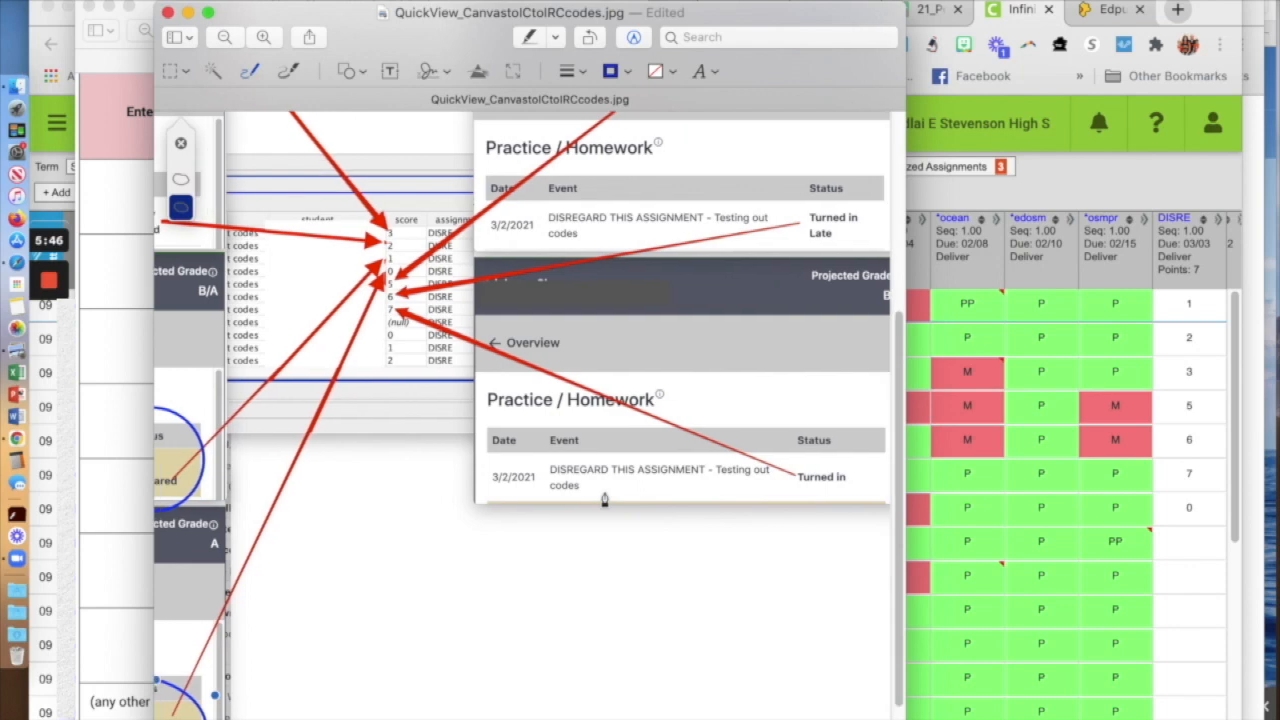
{"action": "scroll", "coordinate": [604, 500], "scroll_direction": "up", "scroll_amount": 3}
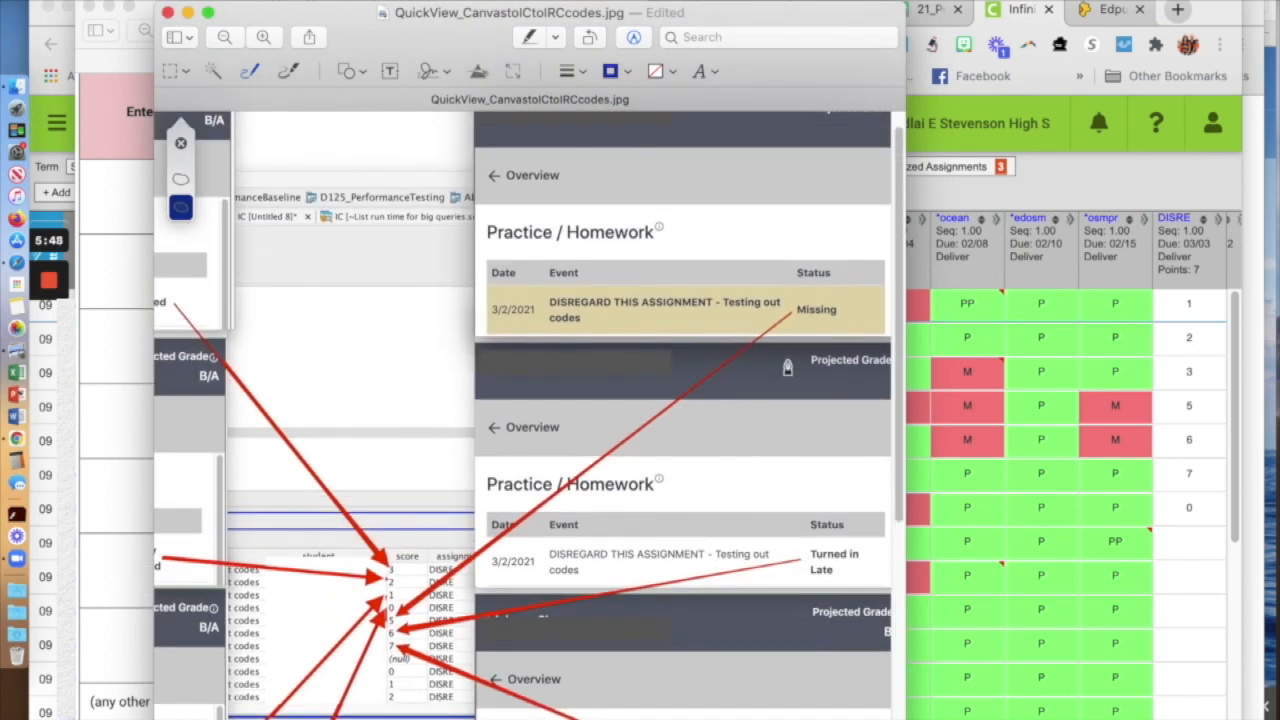
{"action": "mouse_move", "coordinate": [842, 287]}
{"action": "left_mouse_down"}
{"action": "mouse_move", "coordinate": [825, 258]}
{"action": "mouse_move", "coordinate": [775, 335]}
{"action": "mouse_move", "coordinate": [858, 290]}
{"action": "mouse_move", "coordinate": [843, 272]}
{"action": "left_mouse_up"}
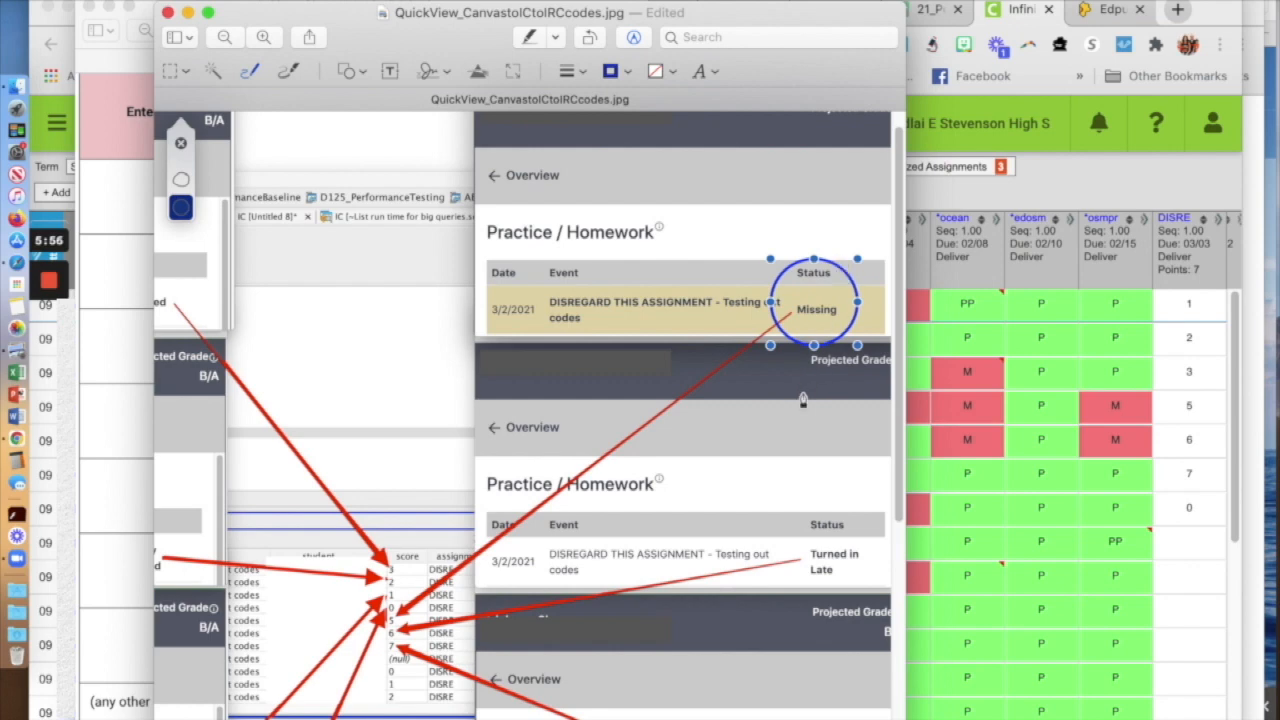
{"action": "scroll", "coordinate": [803, 399], "scroll_direction": "down", "scroll_amount": 3}
{"action": "mouse_move", "coordinate": [836, 500]}
{"action": "left_mouse_down"}
{"action": "mouse_move", "coordinate": [805, 488]}
{"action": "mouse_move", "coordinate": [814, 543]}
{"action": "mouse_move", "coordinate": [857, 528]}
{"action": "mouse_move", "coordinate": [836, 499]}
{"action": "left_mouse_up"}
{"action": "scroll", "coordinate": [682, 549], "scroll_direction": "down", "scroll_amount": 5}
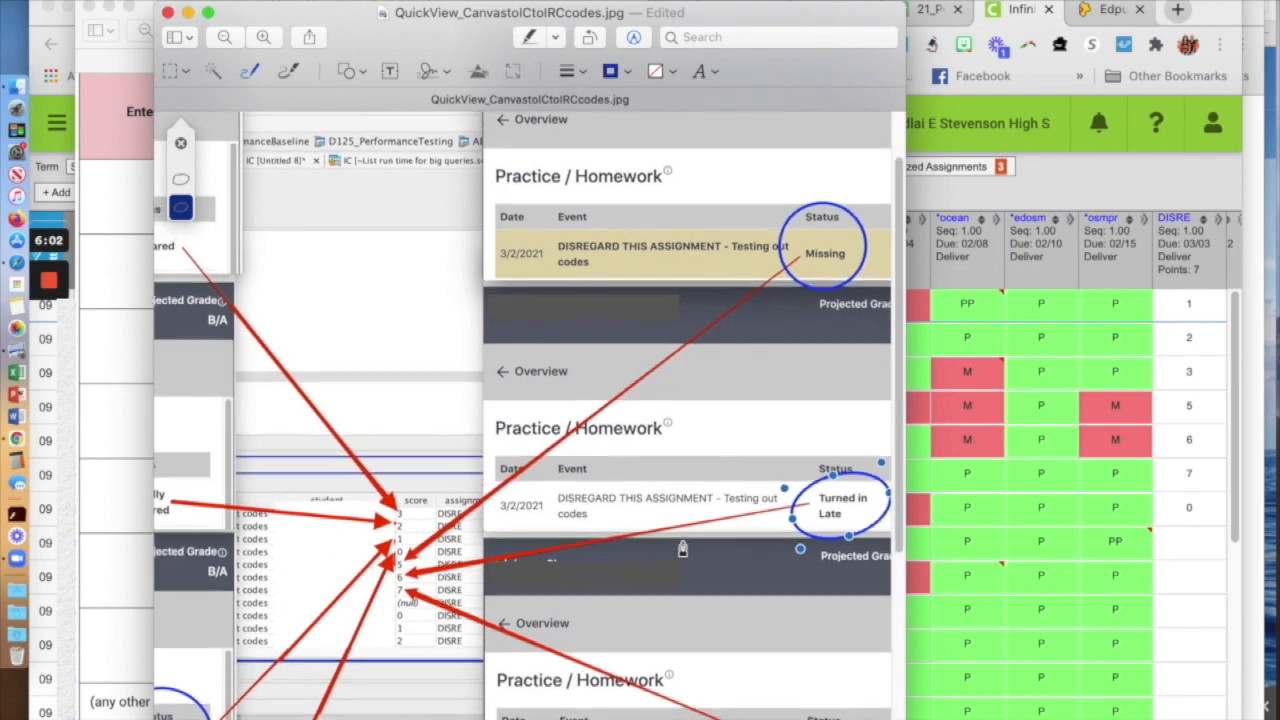
{"action": "scroll", "coordinate": [682, 549], "scroll_direction": "down", "scroll_amount": 5}
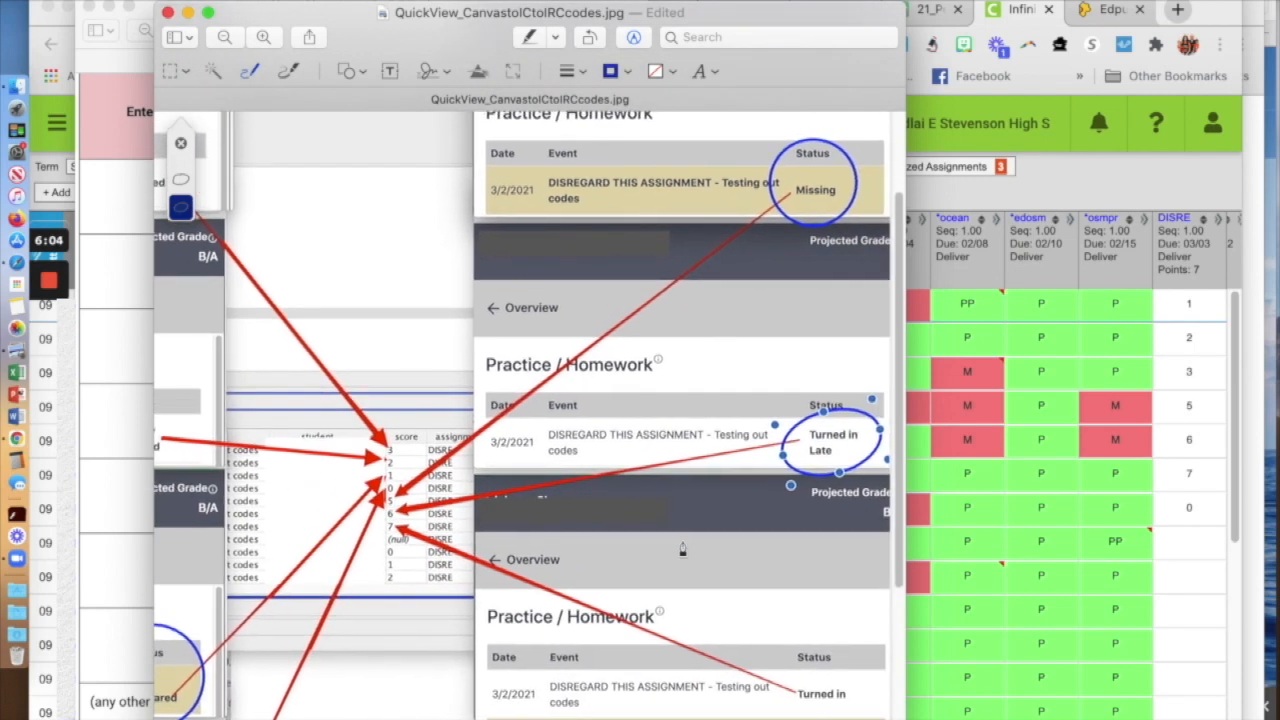
{"action": "mouse_move", "coordinate": [851, 613]}
{"action": "left_mouse_down"}
{"action": "mouse_move", "coordinate": [846, 600]}
{"action": "mouse_move", "coordinate": [785, 608]}
{"action": "mouse_move", "coordinate": [815, 645]}
{"action": "mouse_move", "coordinate": [862, 614]}
{"action": "left_mouse_up"}
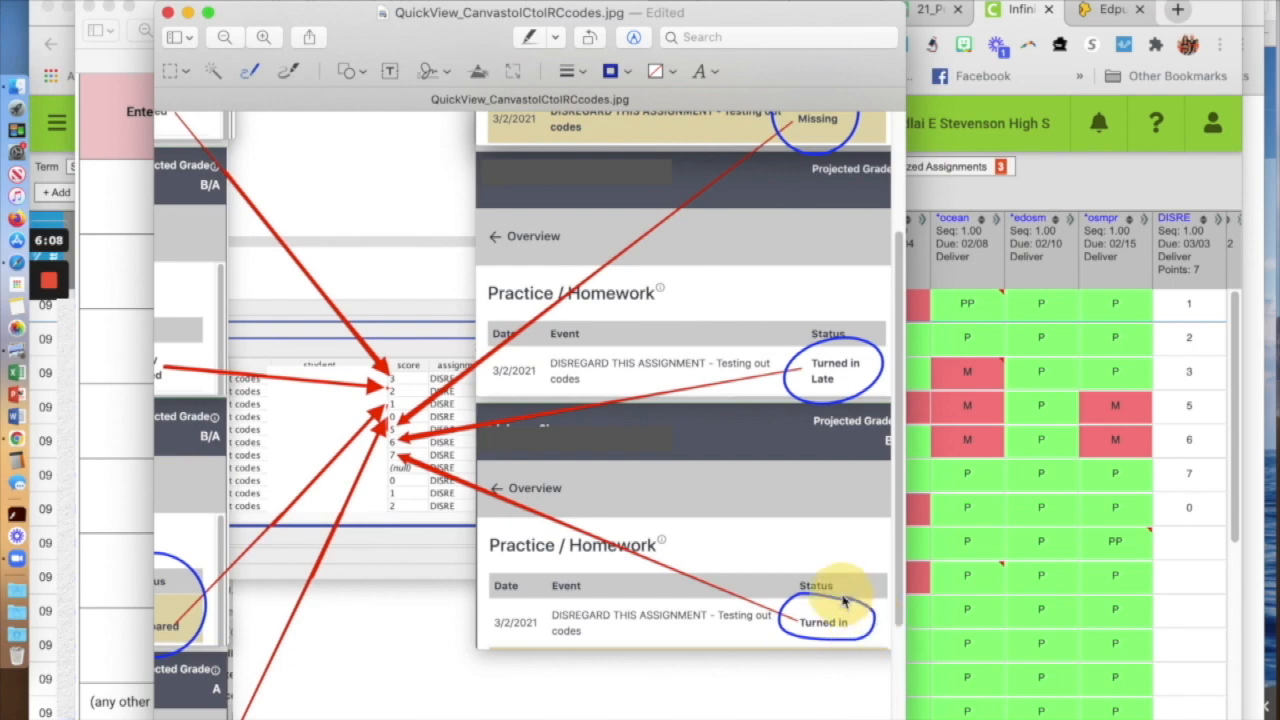
Examine how the arrows link the circled statuses on both sides of the image to the scores in the table.
{"action": "scroll", "coordinate": [690, 565], "scroll_direction": "down", "scroll_amount": 1}
{"action": "scroll", "coordinate": [690, 565], "scroll_direction": "down", "scroll_amount": 3}
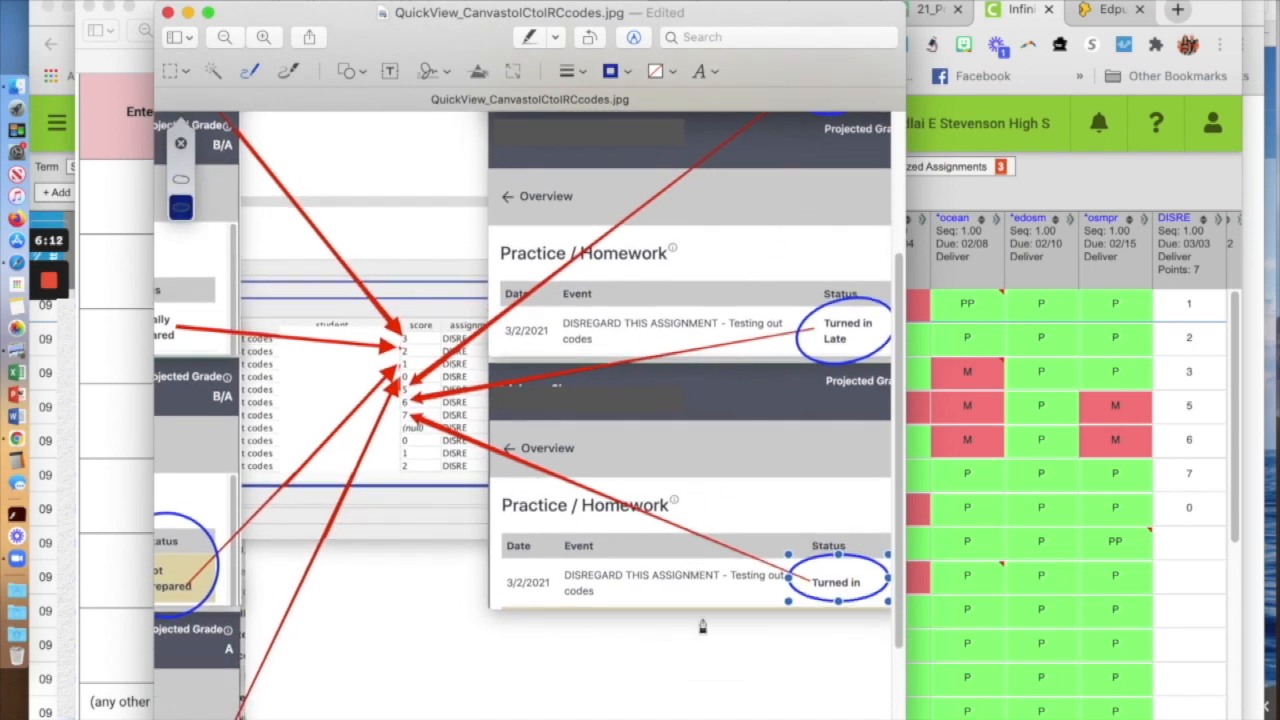
{"action": "scroll", "coordinate": [703, 627], "scroll_direction": "down", "scroll_amount": 5}
{"action": "scroll", "coordinate": [703, 627], "scroll_direction": "left", "scroll_amount": 5}
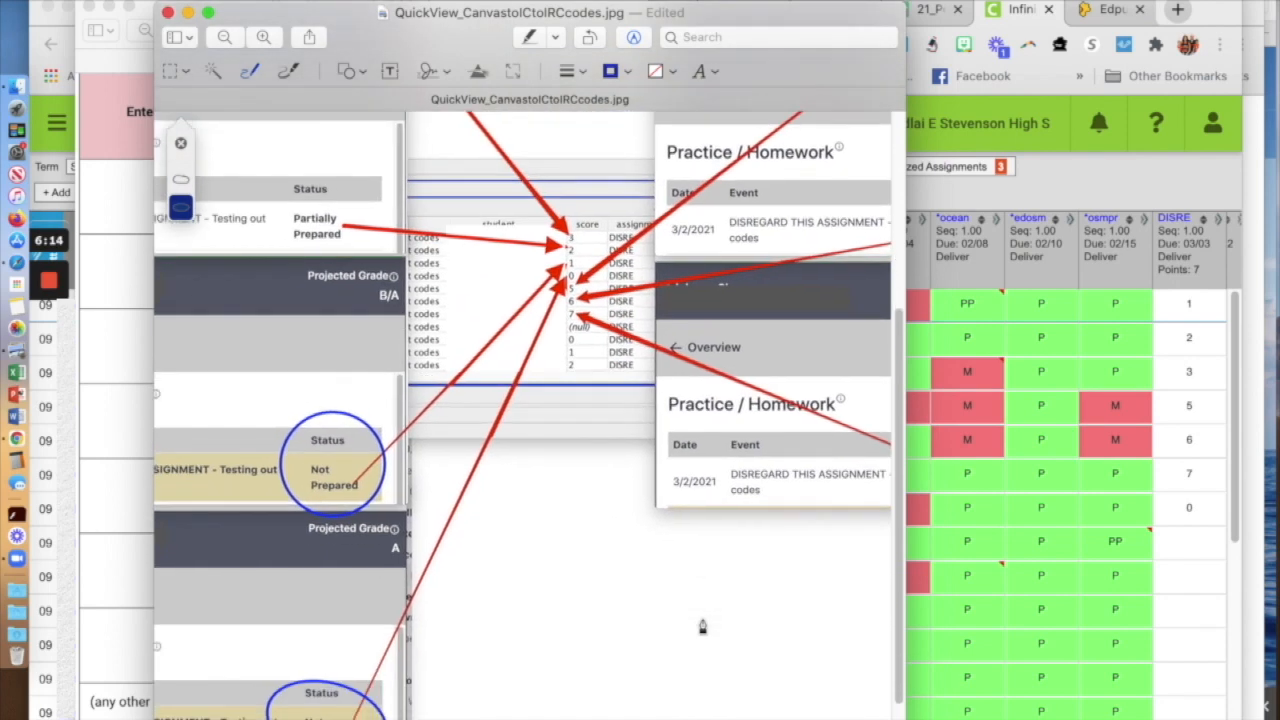
{"action": "scroll", "coordinate": [703, 627], "scroll_direction": "up", "scroll_amount": 10}
{"action": "scroll", "coordinate": [703, 627], "scroll_direction": "right", "scroll_amount": 5}
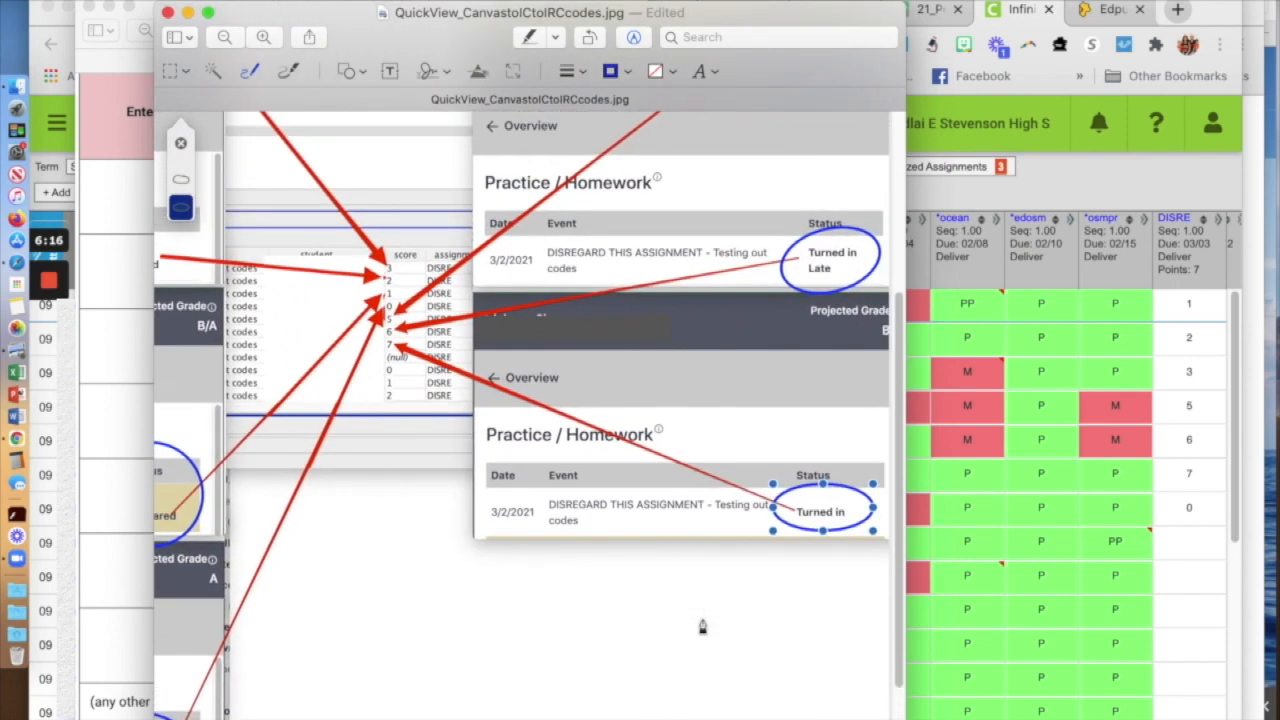
{"action": "scroll", "coordinate": [703, 627], "scroll_direction": "down", "scroll_amount": 4}
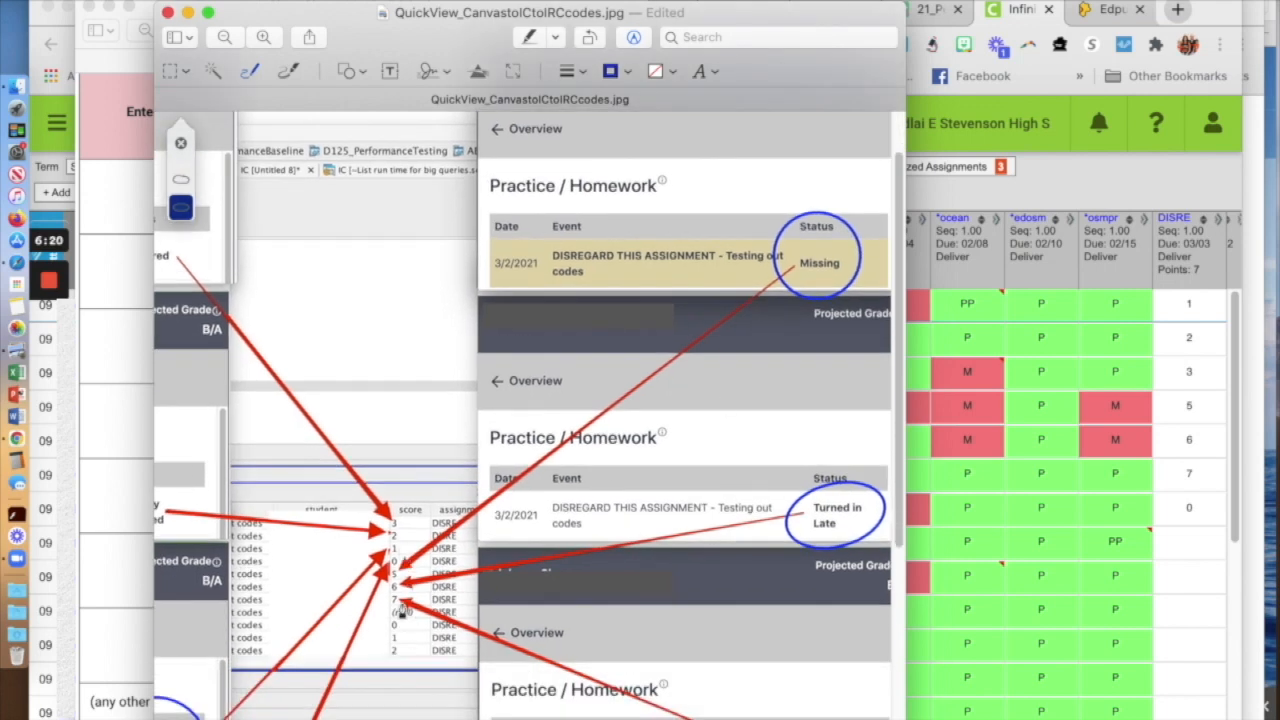
{"action": "scroll", "coordinate": [401, 607], "scroll_direction": "left", "scroll_amount": 5}
{"action": "scroll", "coordinate": [401, 607], "scroll_direction": "down", "scroll_amount": 1}
{"action": "scroll", "coordinate": [401, 610], "scroll_direction": "down", "scroll_amount": 14}
{"action": "scroll", "coordinate": [401, 610], "scroll_direction": "left", "scroll_amount": 3}
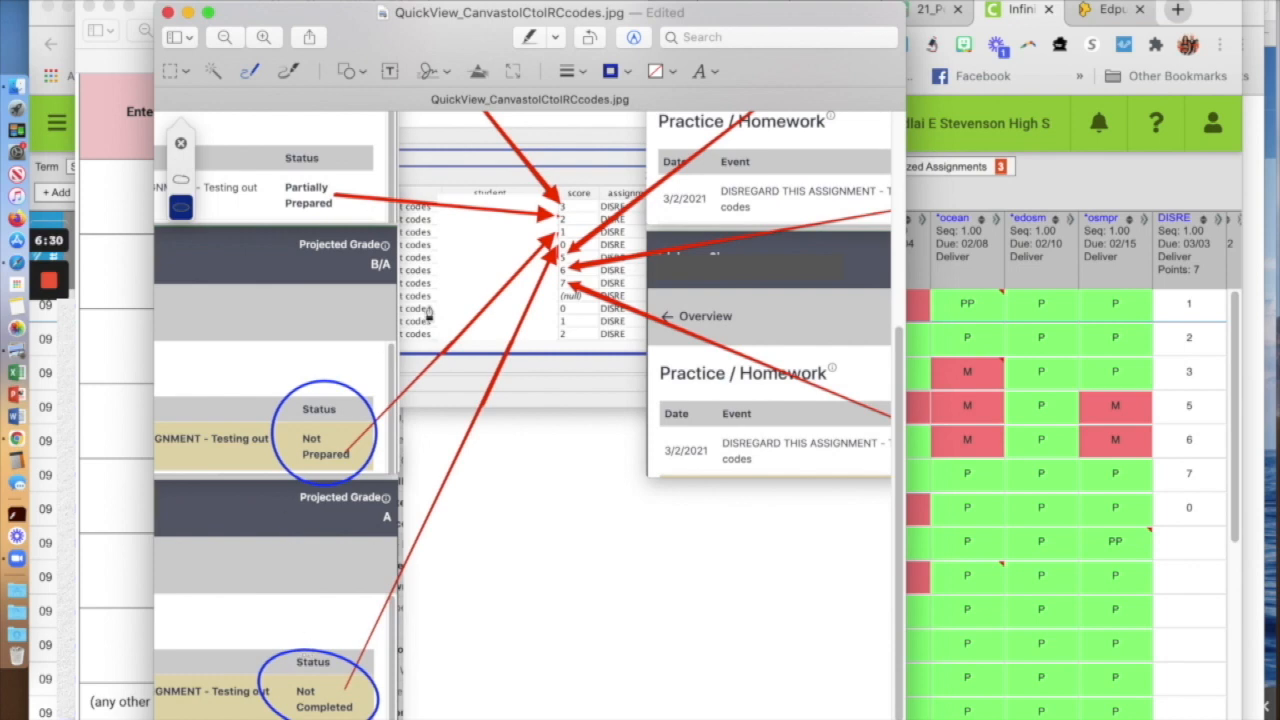
Switch to the Infinite Campus grade book, select the first empty DISRE score cell and reveal the comment on the adjacent osmpr PP score.
{"action": "left_click_drag", "start_coordinate": [430, 27], "coordinate": [590, 17]}
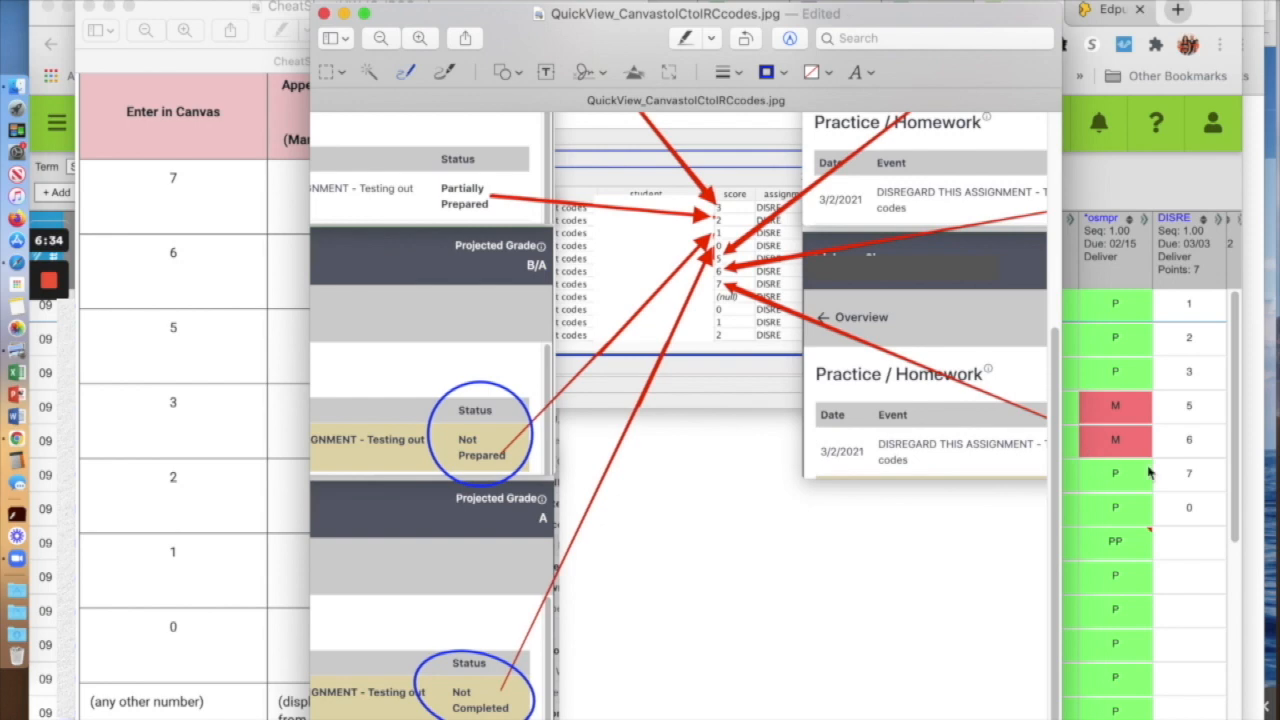
{"action": "left_click", "coordinate": [1197, 548]}
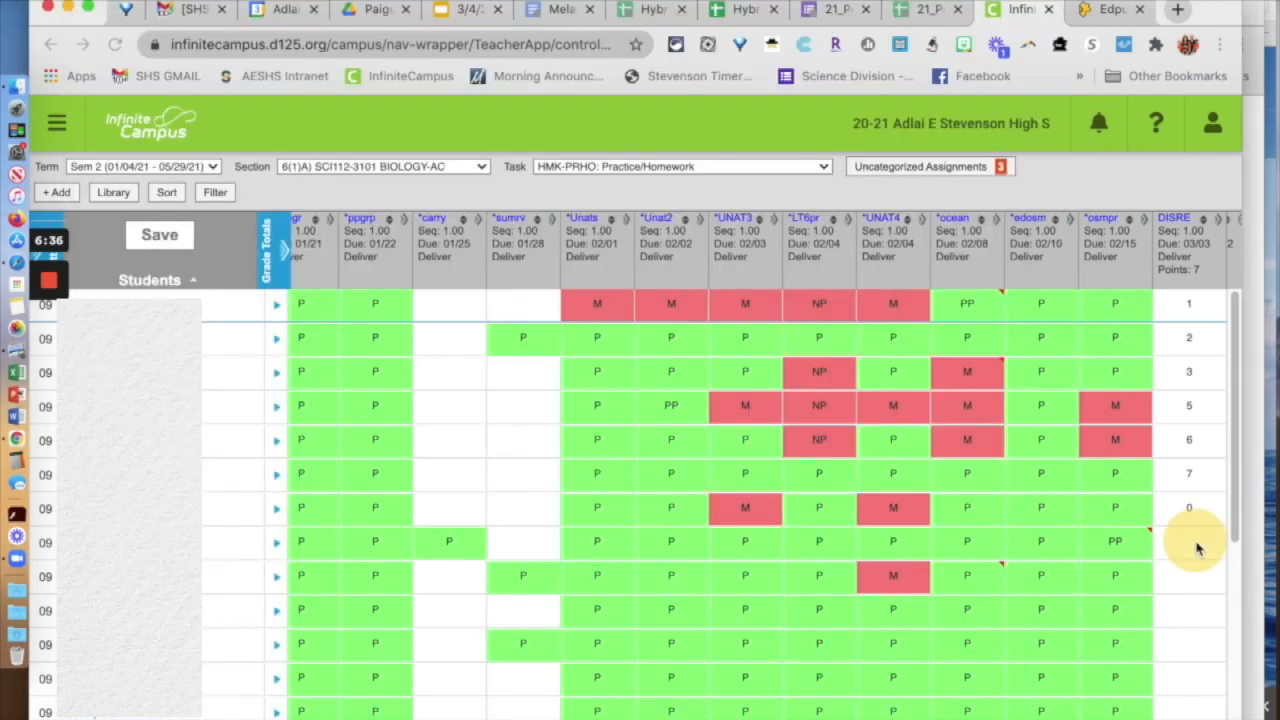
{"action": "left_click", "coordinate": [1197, 548]}
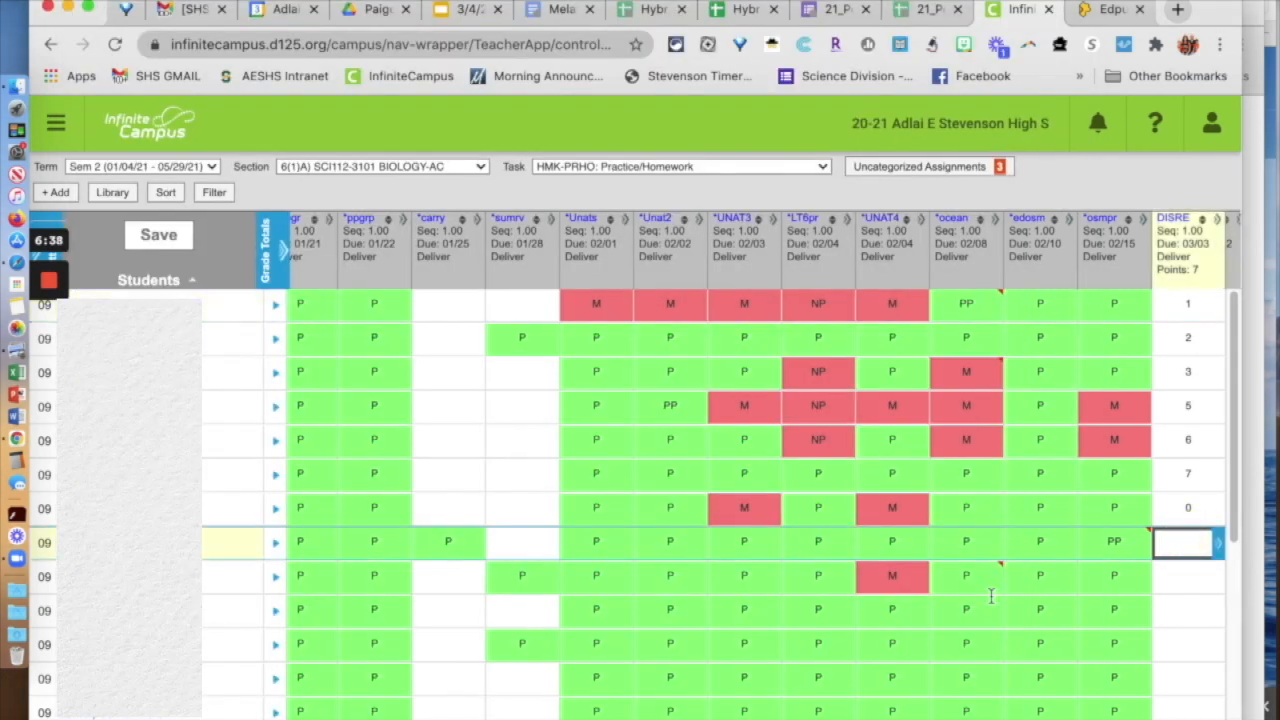
{"action": "mouse_move", "coordinate": [1128, 547]}
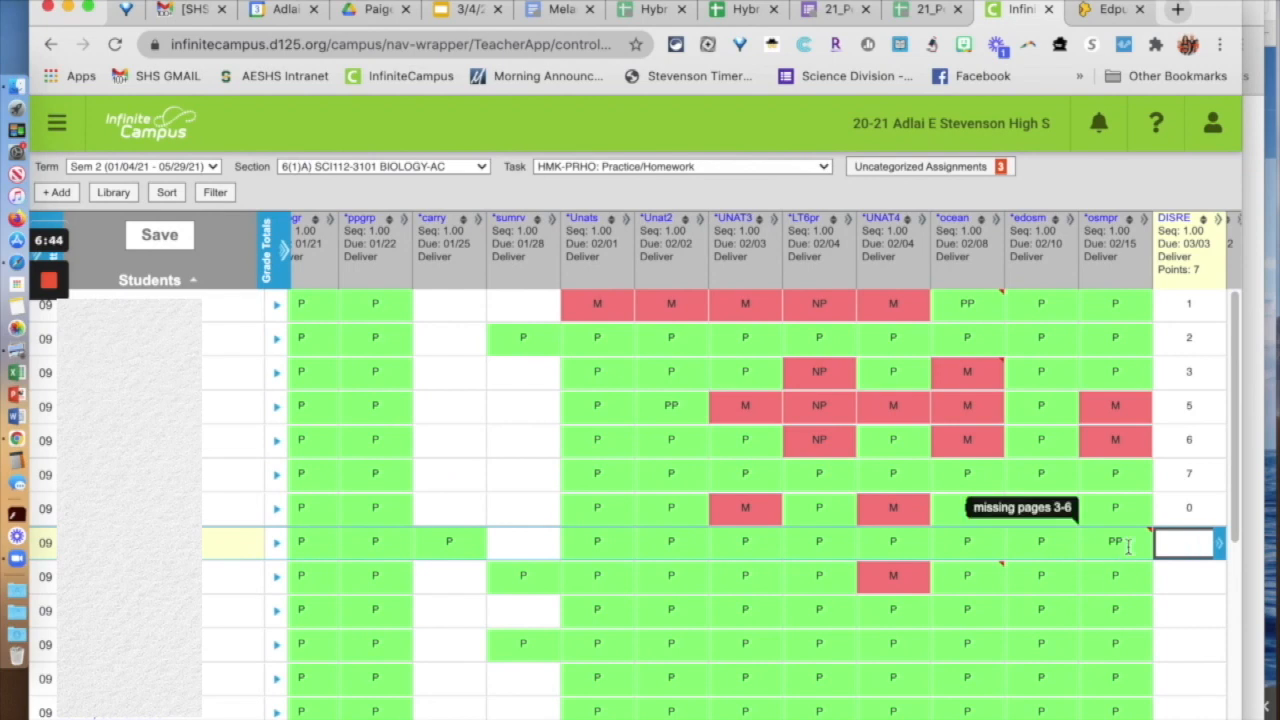
Switch back to Preview and move the QuickView image aside to uncover CheatSheetHW_IC-IRCCodes.png.
{"action": "key", "text": "super+Tab"}
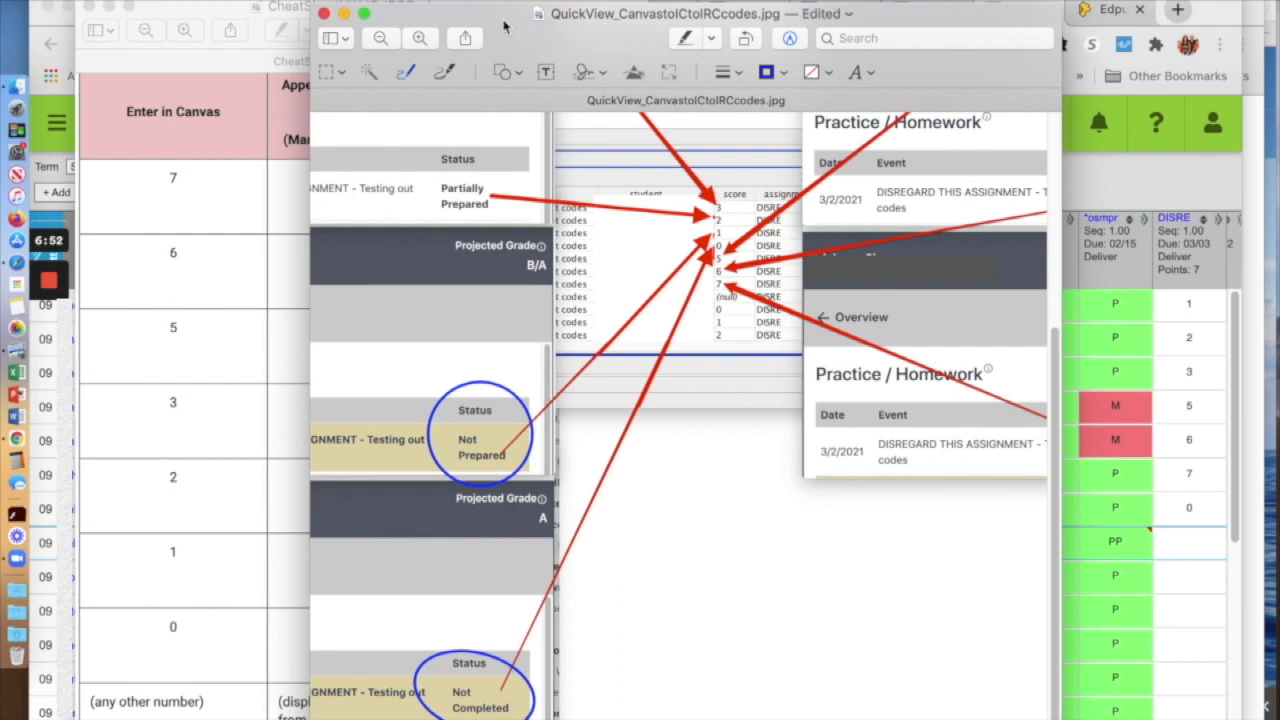
{"action": "left_click_drag", "start_coordinate": [512, 20], "coordinate": [780, 15]}
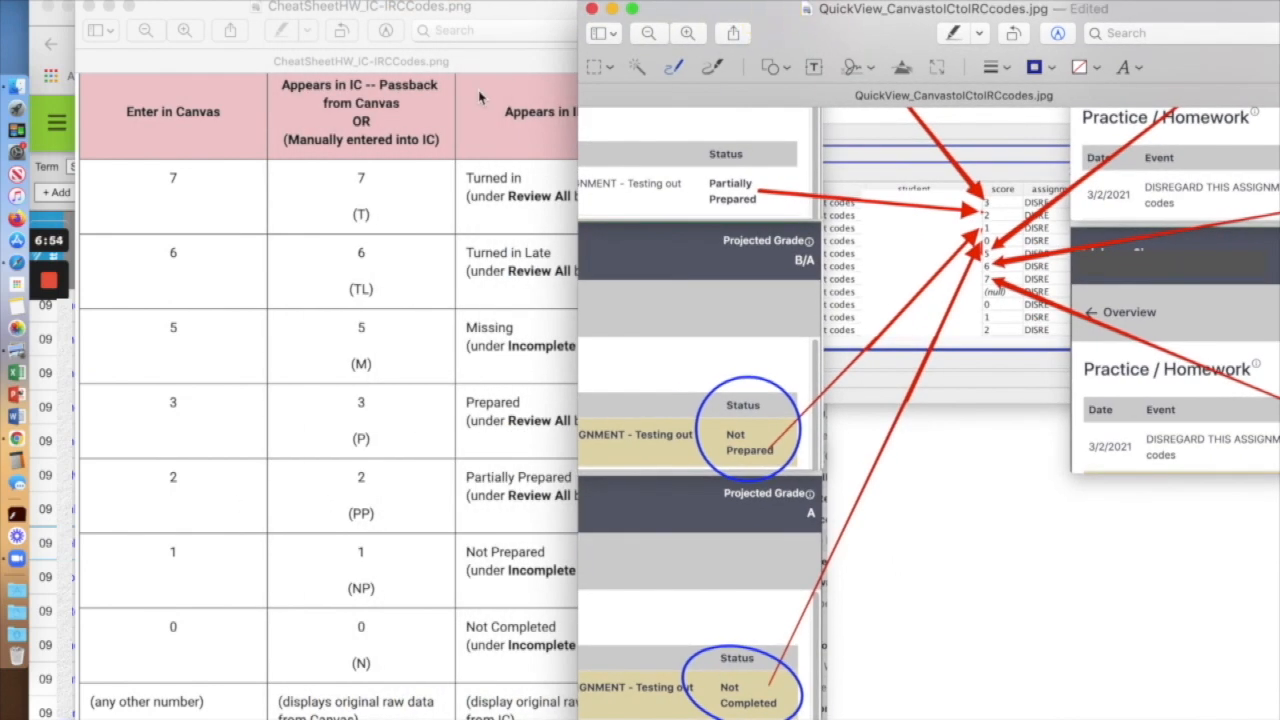